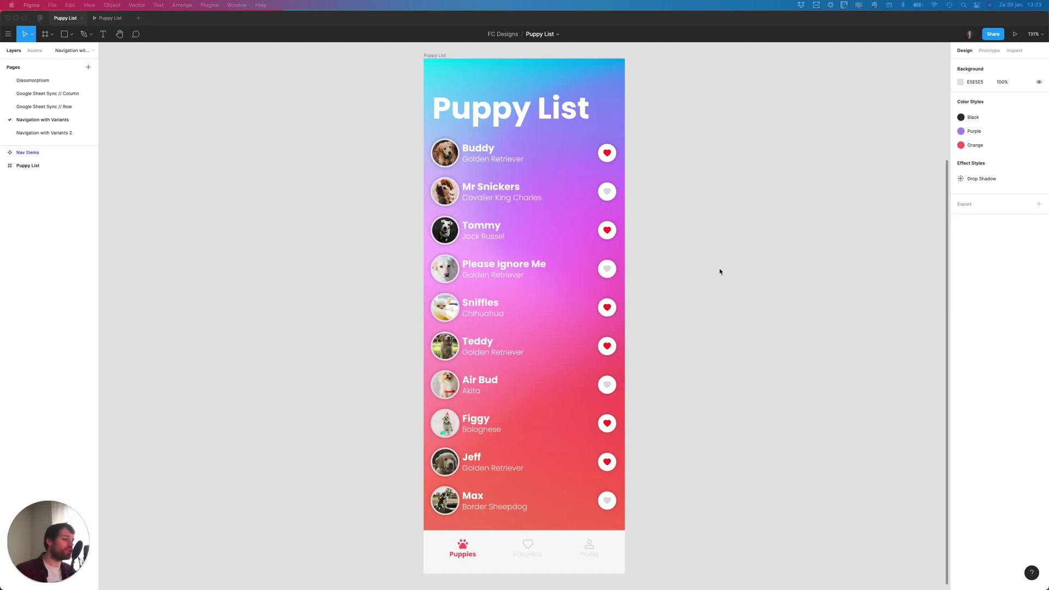
- Turn off the active State on the Puppies and Favorites nav items in the bottom bar
{"action": "left_click", "coordinate": [563, 550]}
{"action": "left_click", "coordinate": [555, 541]}
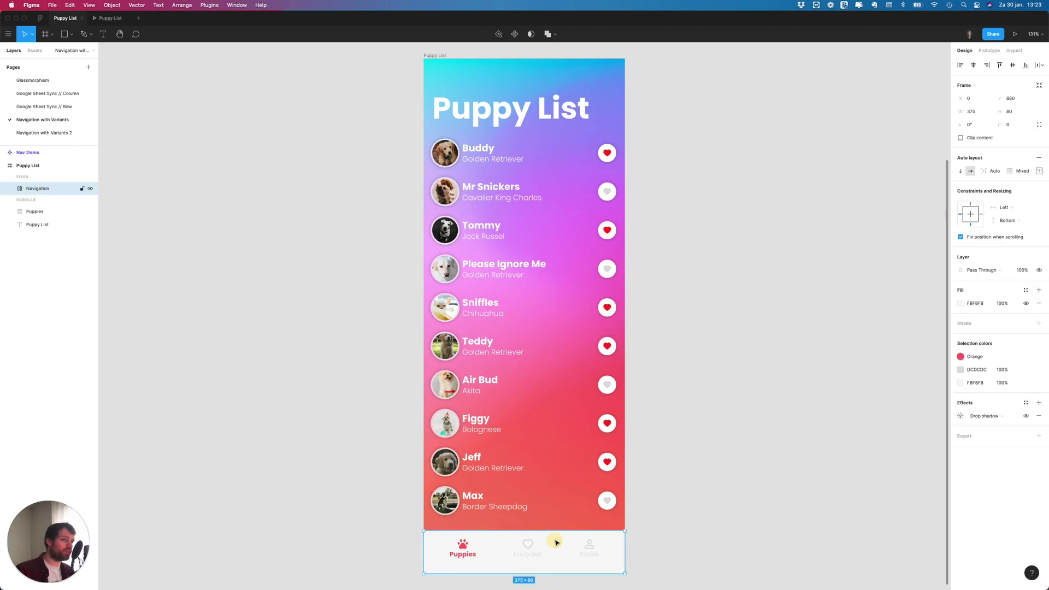
{"action": "left_click", "coordinate": [461, 551]}
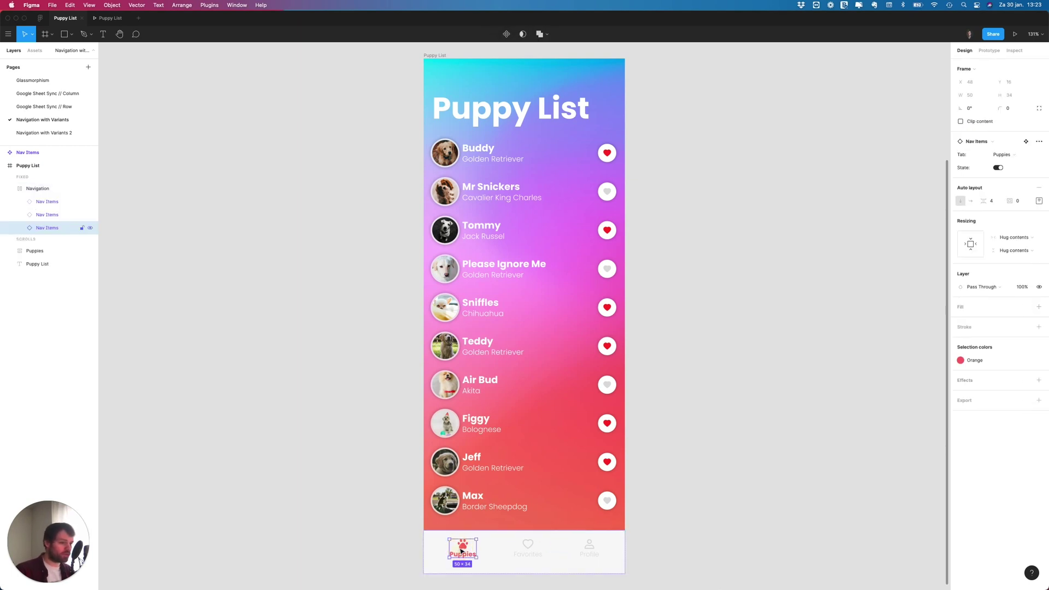
{"action": "left_click", "coordinate": [998, 168]}
{"action": "key", "text": "Tab"}
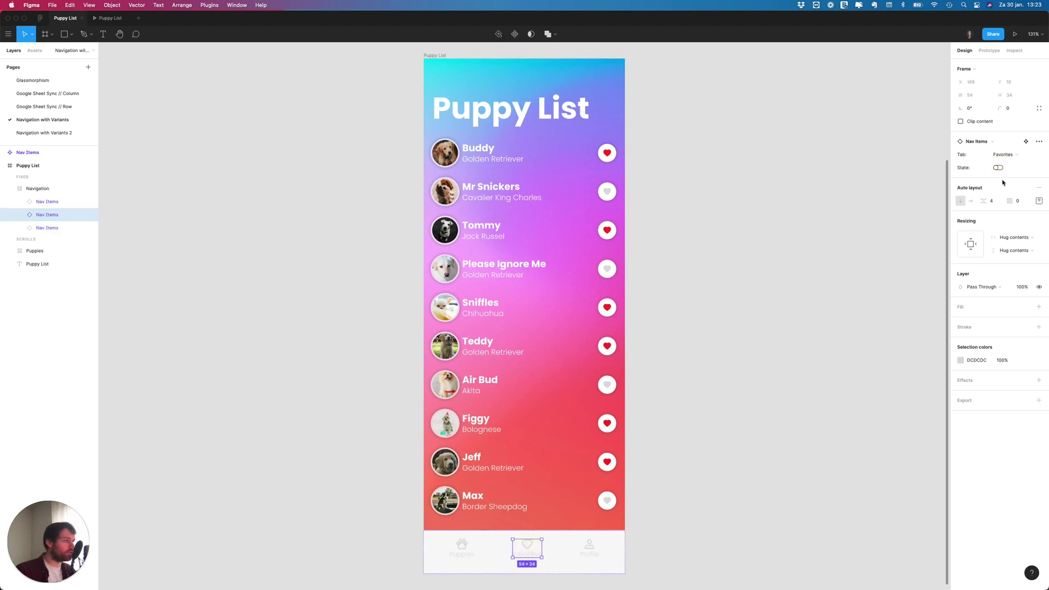
{"action": "left_click", "coordinate": [999, 167]}
{"action": "left_click", "coordinate": [999, 167]}
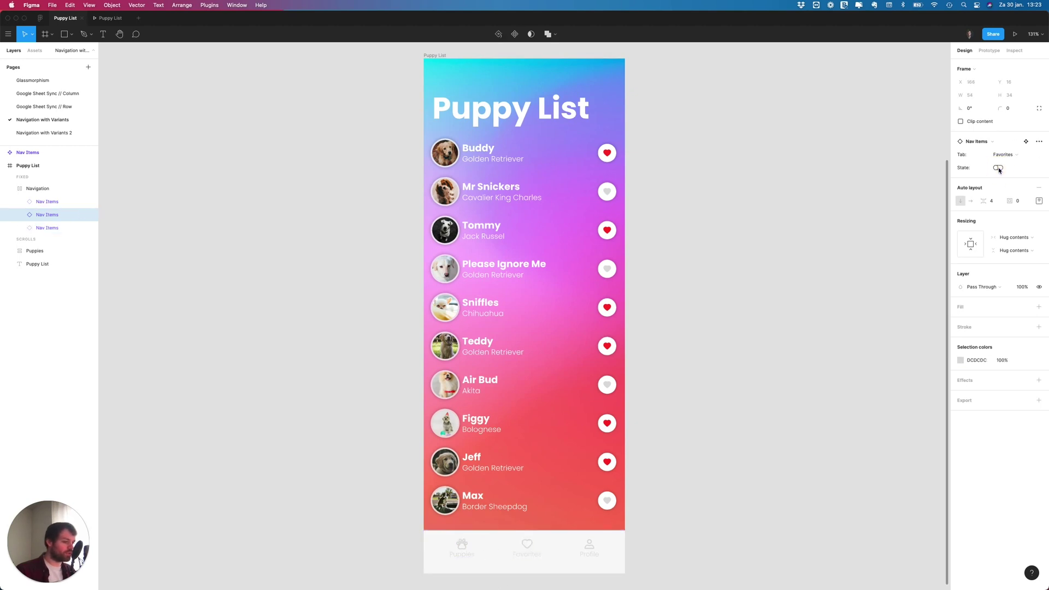
{"action": "key", "text": "Tab"}
- Make Profile active, then select the empty bottom bar on Navigation with Variants 2 and view the tab frames
{"action": "left_click", "coordinate": [999, 167]}
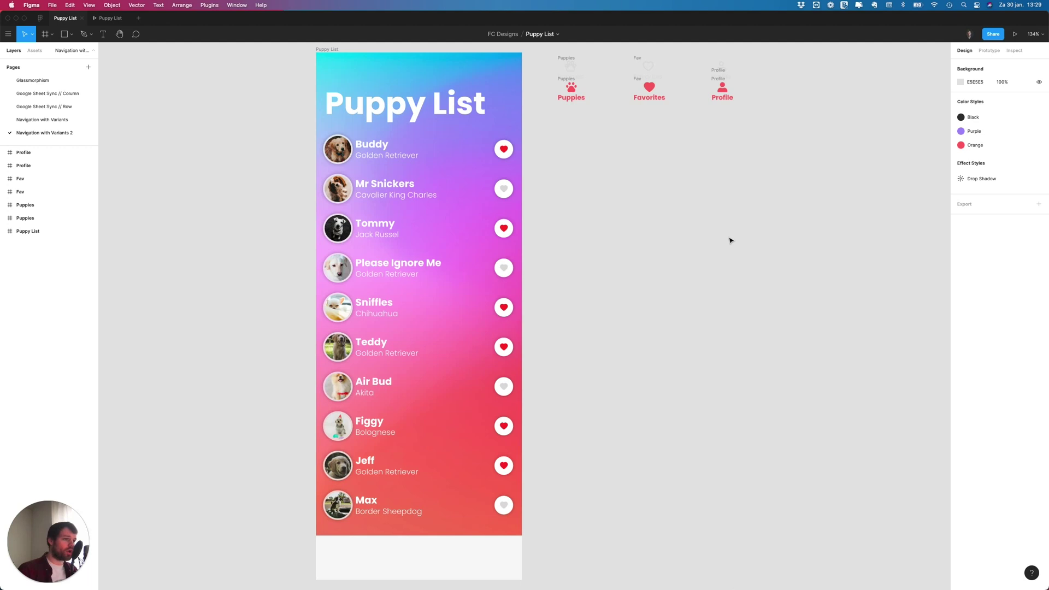
{"action": "left_click", "coordinate": [445, 550]}
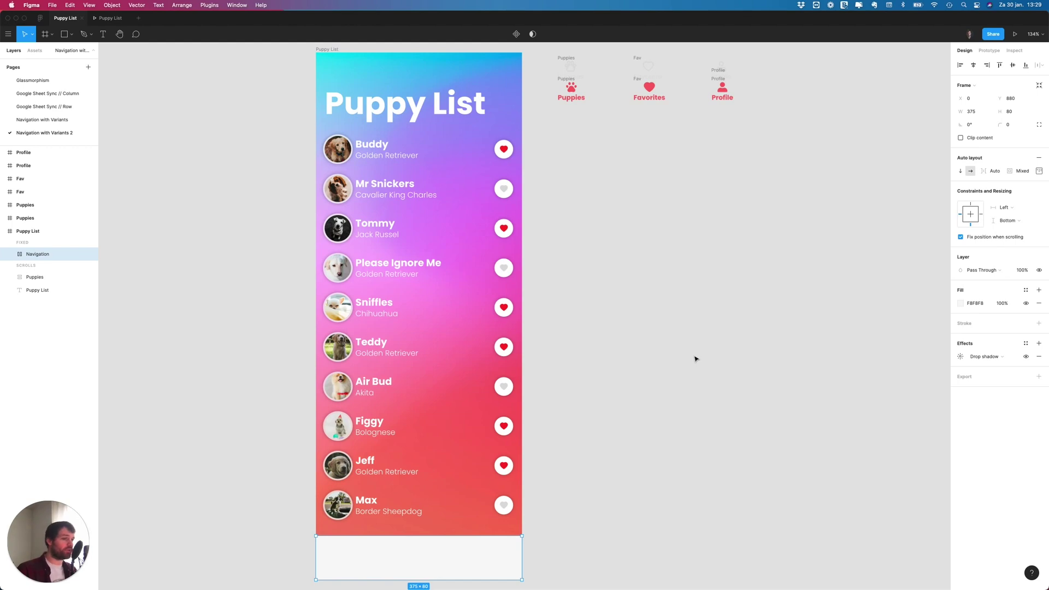
{"action": "scroll", "coordinate": [628, 175], "scroll_direction": "up", "scroll_amount": 1}
{"action": "scroll", "coordinate": [700, 153], "scroll_direction": "up", "scroll_amount": 10}
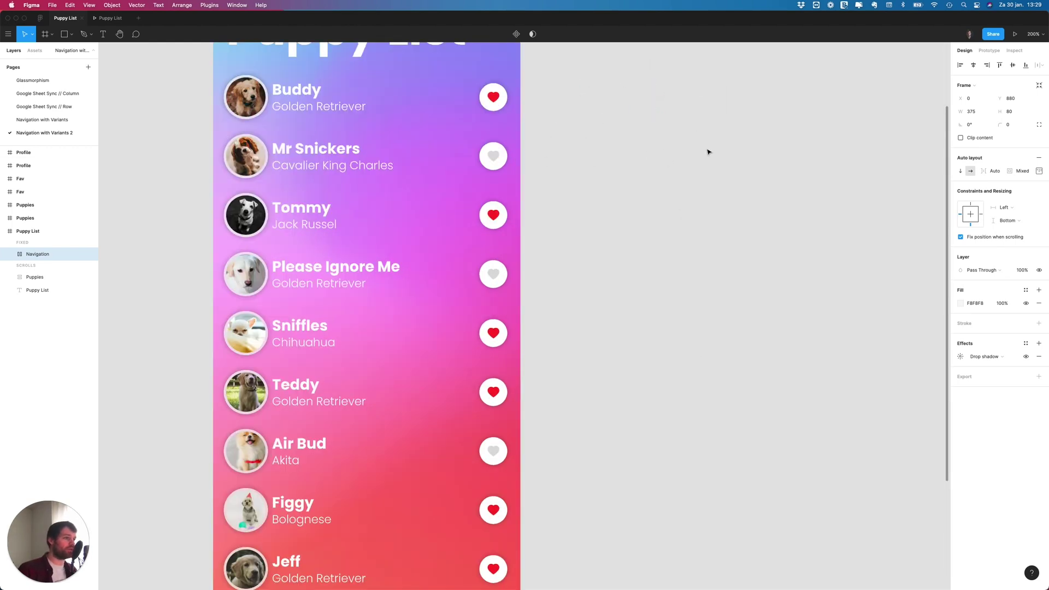
{"action": "scroll", "coordinate": [704, 152], "scroll_direction": "right", "scroll_amount": 2}
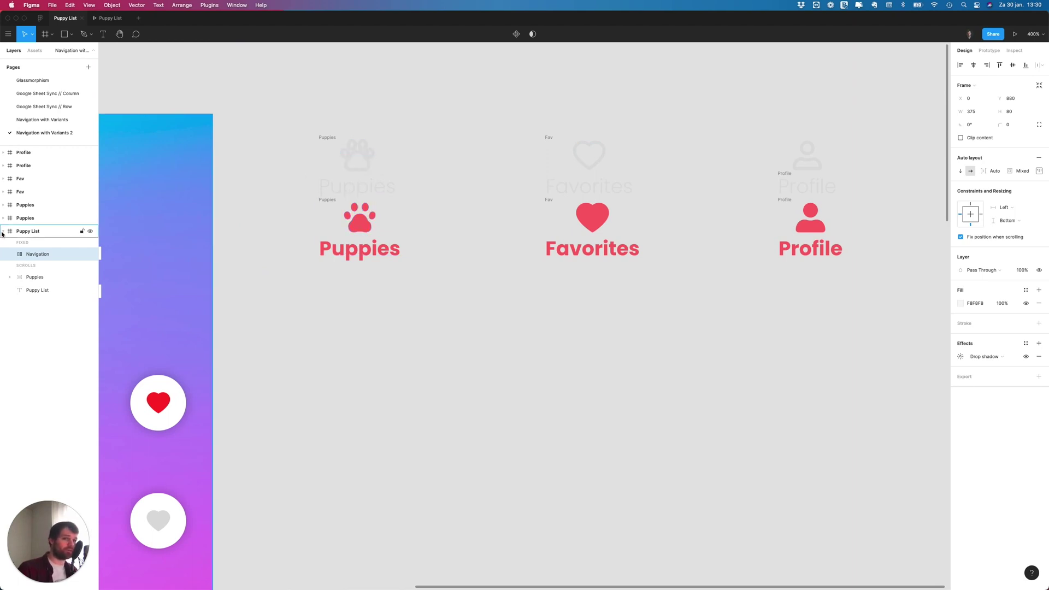
- Turn the six tab frames into components with the Batch Create Component plugin
{"action": "left_click", "coordinate": [2, 234]}
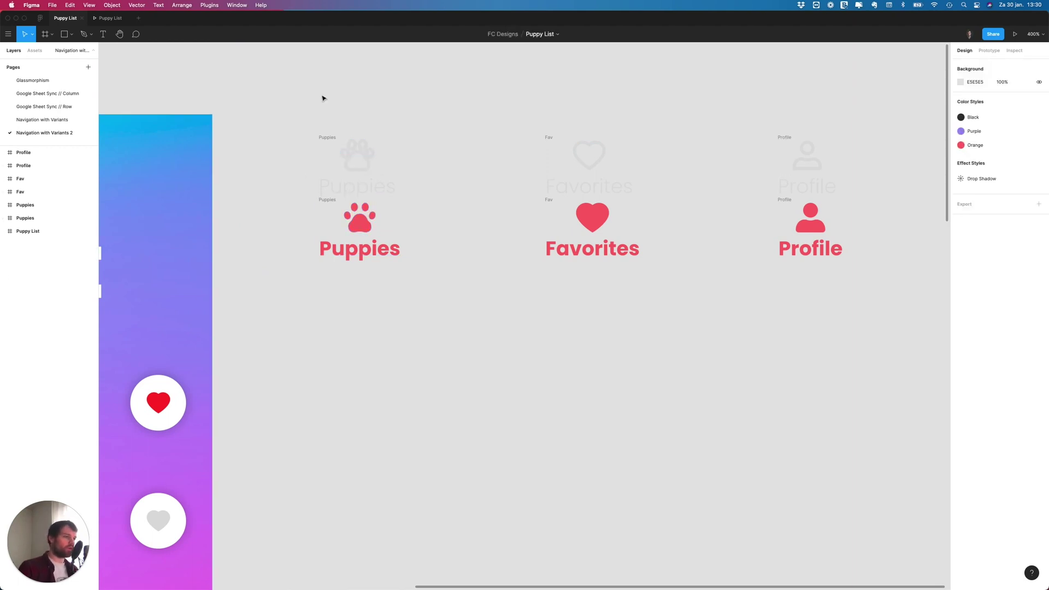
{"action": "left_click", "coordinate": [34, 205]}
{"action": "left_click", "coordinate": [34, 217]}
{"action": "left_click", "coordinate": [35, 153], "text": "shift"}
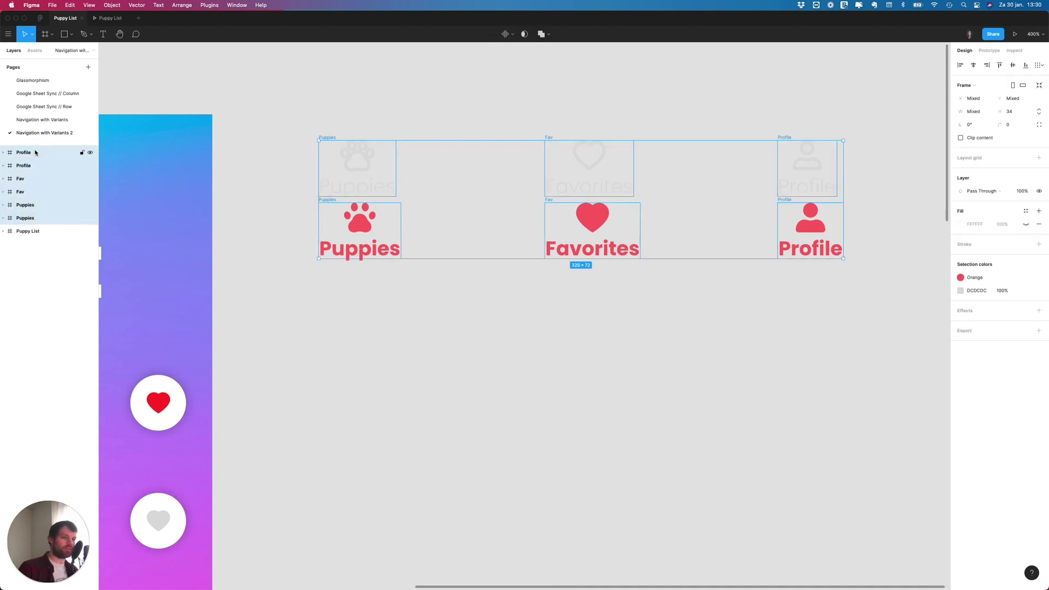
{"action": "right_click", "coordinate": [35, 153]}
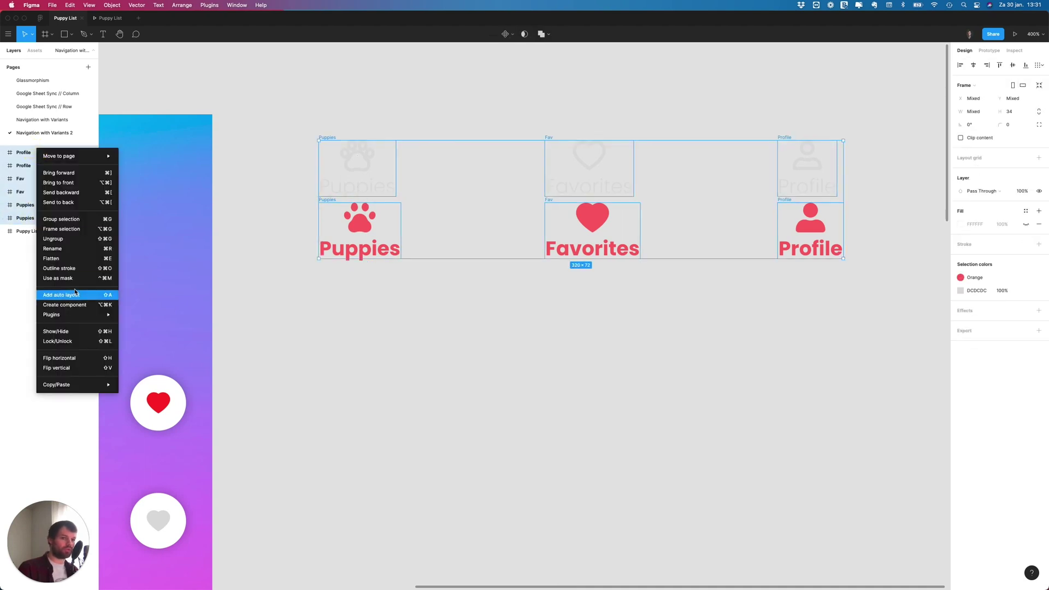
{"action": "mouse_move", "coordinate": [82, 315]}
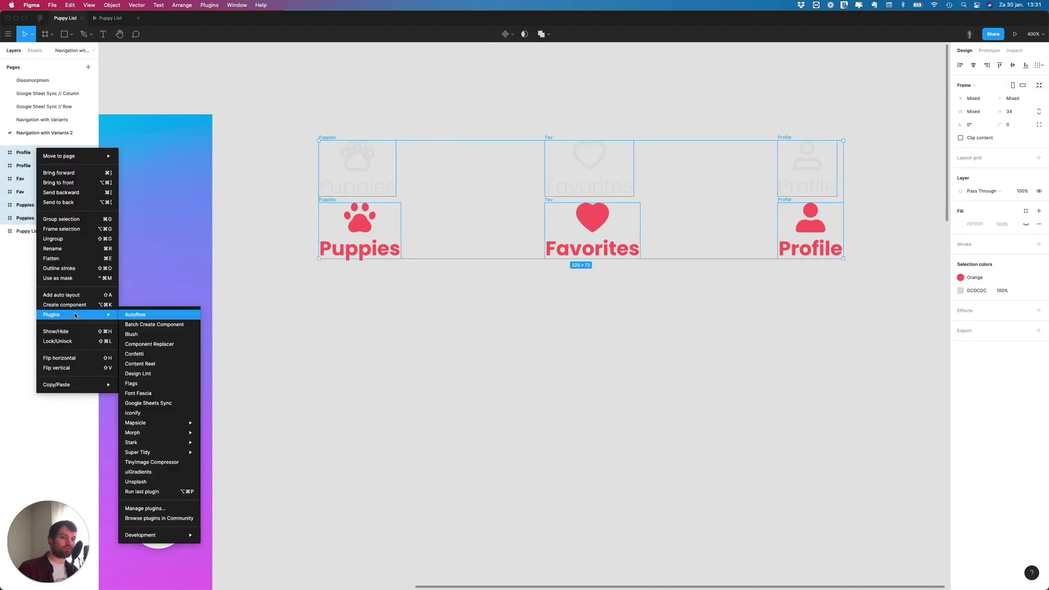
{"action": "left_click", "coordinate": [162, 326]}
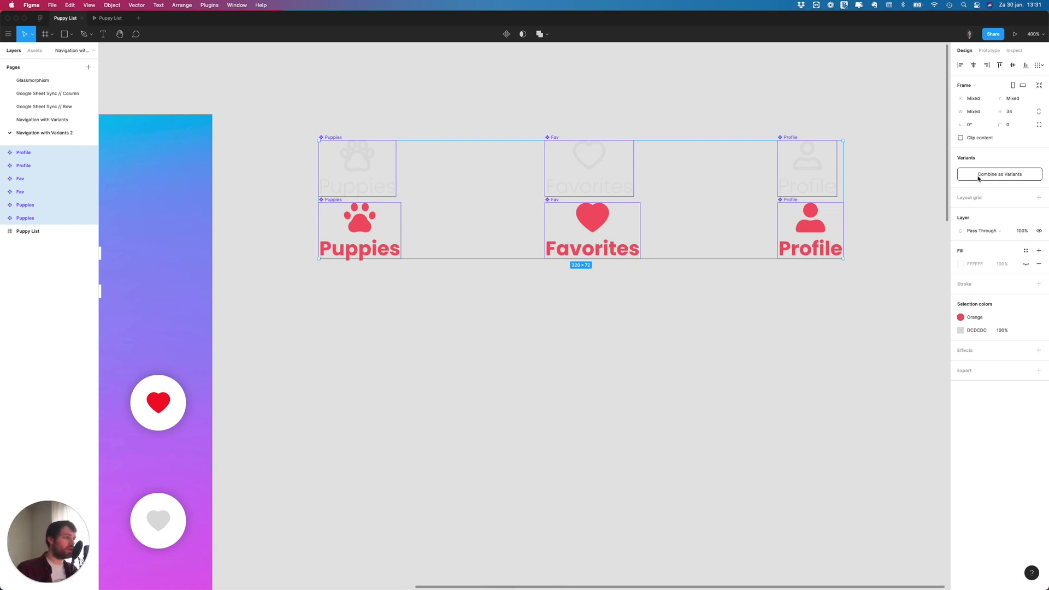
- Combine the six components as variants and name the set Items
{"action": "left_click", "coordinate": [979, 179]}
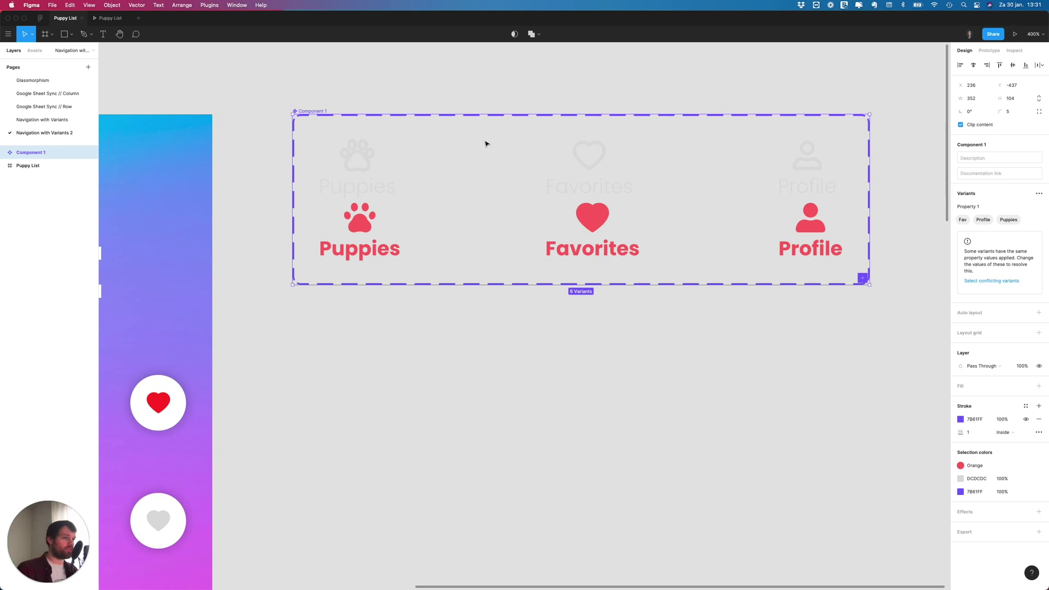
{"action": "double_click", "coordinate": [35, 153]}
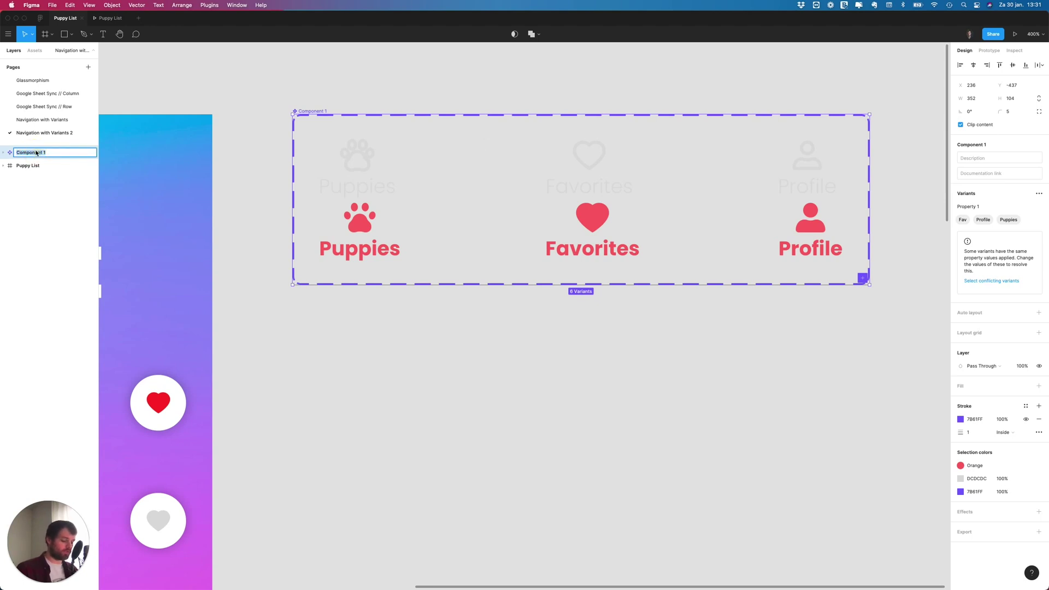
{"action": "type", "text": "Items"}
{"action": "key", "text": "Return"}
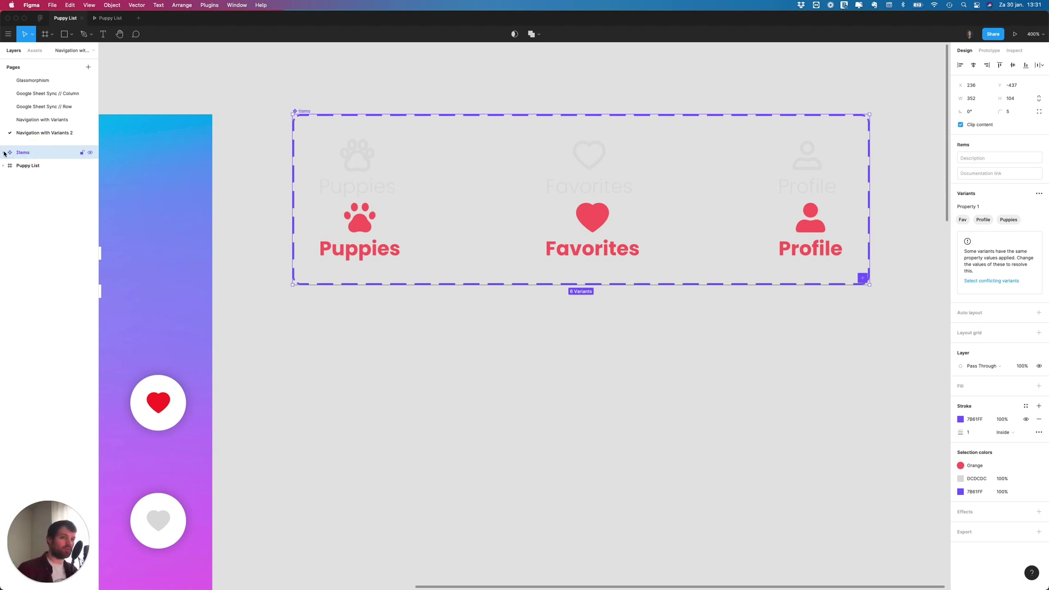
- Rename the two Profile variants to Tab=Profile with State=True and State=False
{"action": "left_click", "coordinate": [3, 152]}
{"action": "left_click", "coordinate": [33, 166]}
{"action": "double_click", "coordinate": [32, 166]}
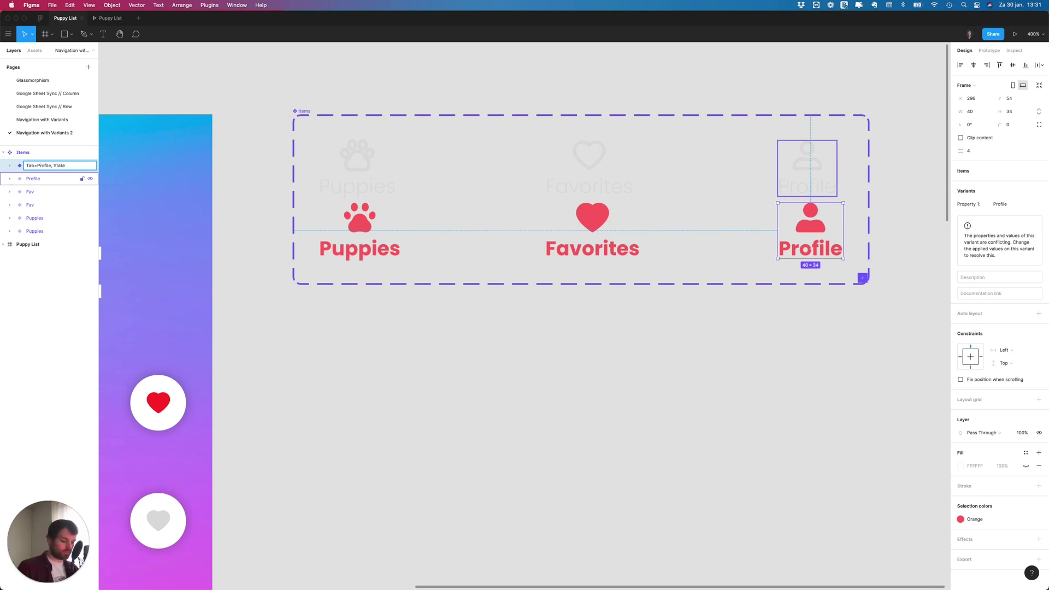
{"action": "key", "text": "cmd+a"}
{"action": "key", "text": "cmd+c"}
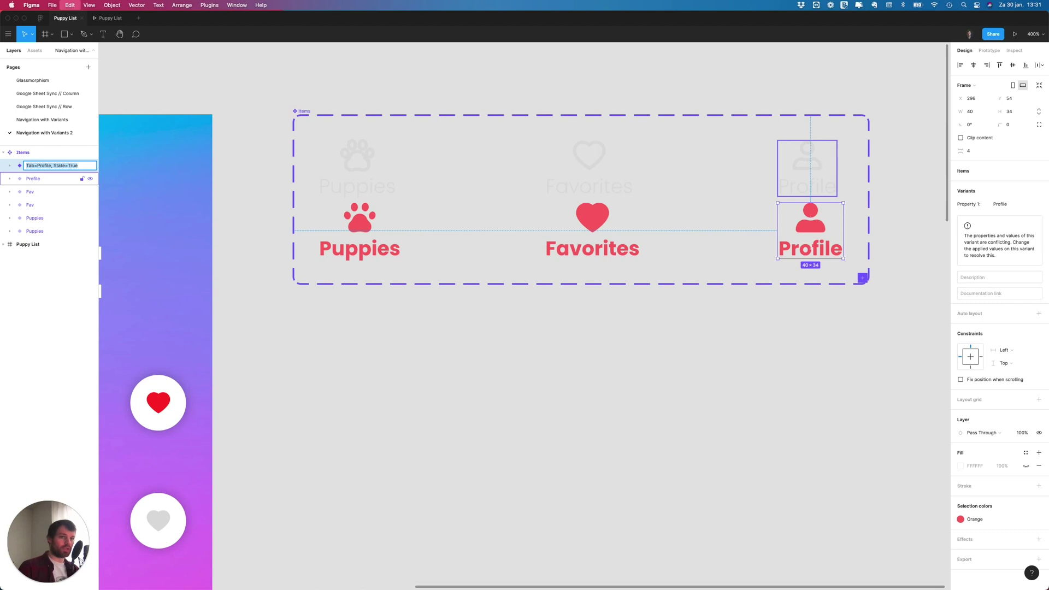
{"action": "double_click", "coordinate": [41, 180]}
{"action": "key", "text": "cmd+v"}
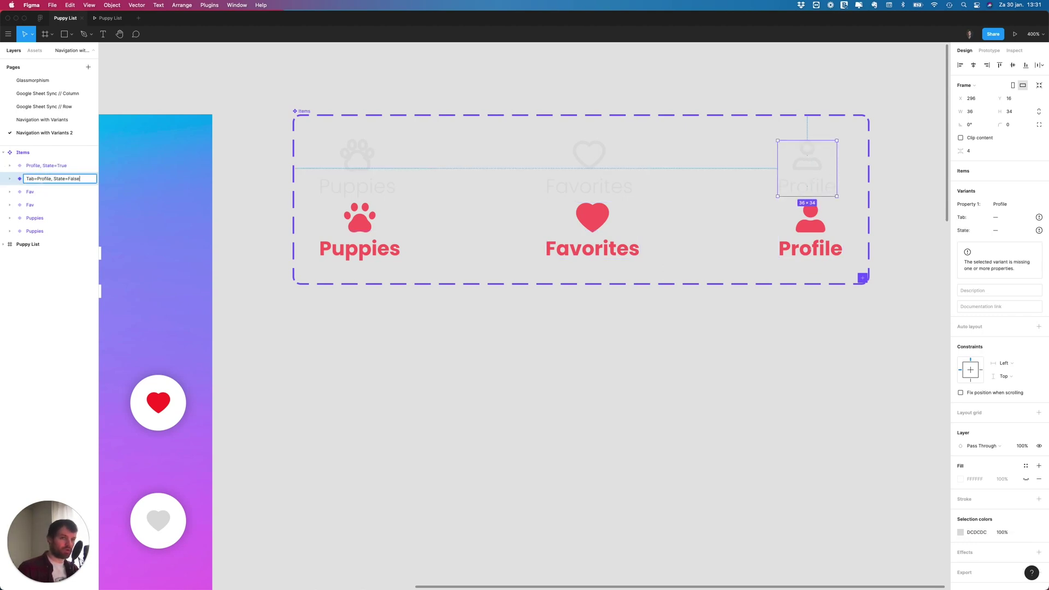
{"action": "key", "text": "Return"}
- Rename the two Fav variants to Fav with State=True and State=False
{"action": "double_click", "coordinate": [49, 192]}
{"action": "key", "text": "cmd+v"}
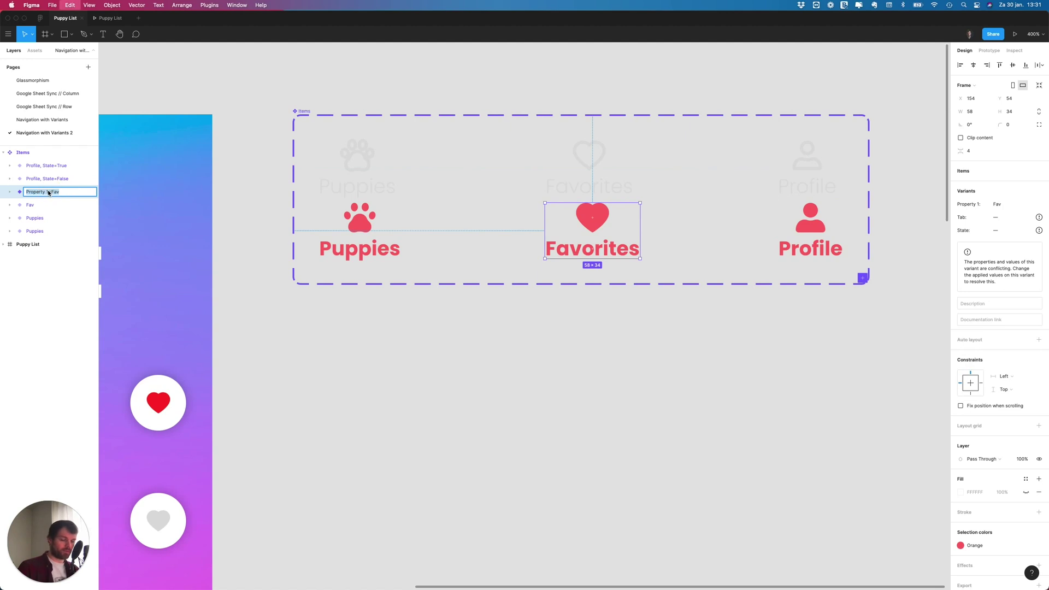
{"action": "double_click", "coordinate": [43, 192]}
{"action": "type", "text": "Fav, State=True"}
{"action": "left_click", "coordinate": [52, 205]}
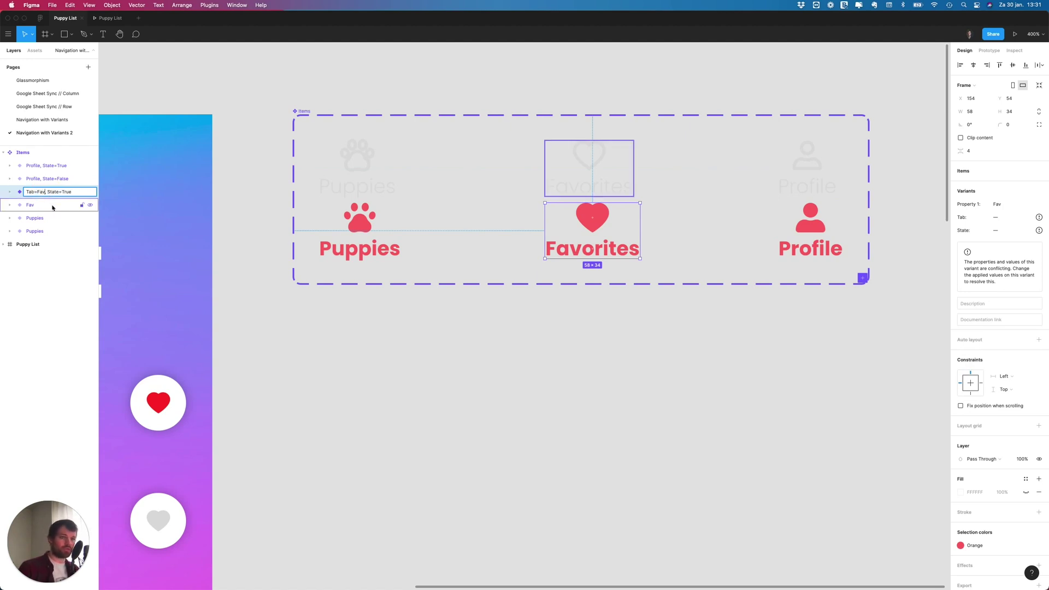
{"action": "double_click", "coordinate": [52, 205]}
{"action": "key", "text": "cmd+v"}
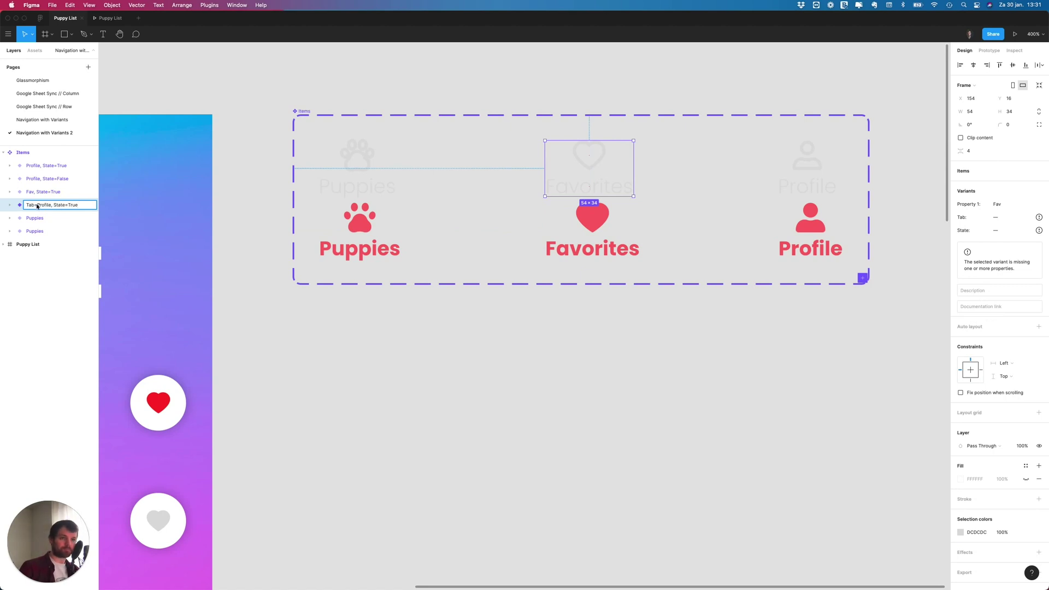
{"action": "double_click", "coordinate": [39, 206]}
{"action": "type", "text": "Fav"}
{"action": "double_click", "coordinate": [67, 205]}
{"action": "type", "text": "False"}
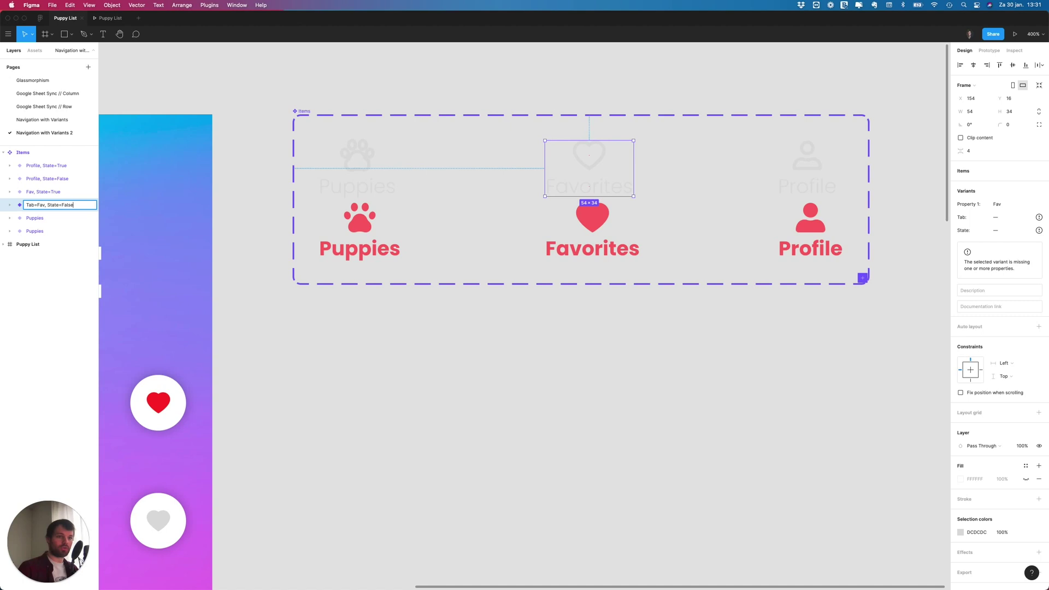
- Rename the red Puppies variant to Puppies, State=True and paste the pattern onto the grey one
{"action": "left_click", "coordinate": [48, 219]}
{"action": "double_click", "coordinate": [48, 218]}
{"action": "key", "text": "cmd+v"}
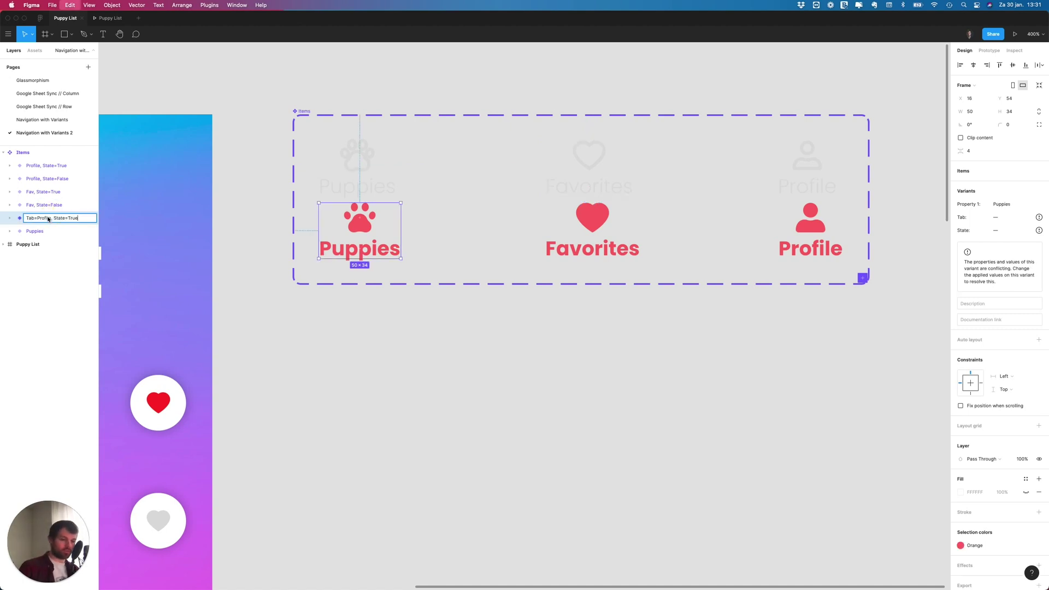
{"action": "double_click", "coordinate": [49, 218]}
{"action": "type", "text": "Pup"}
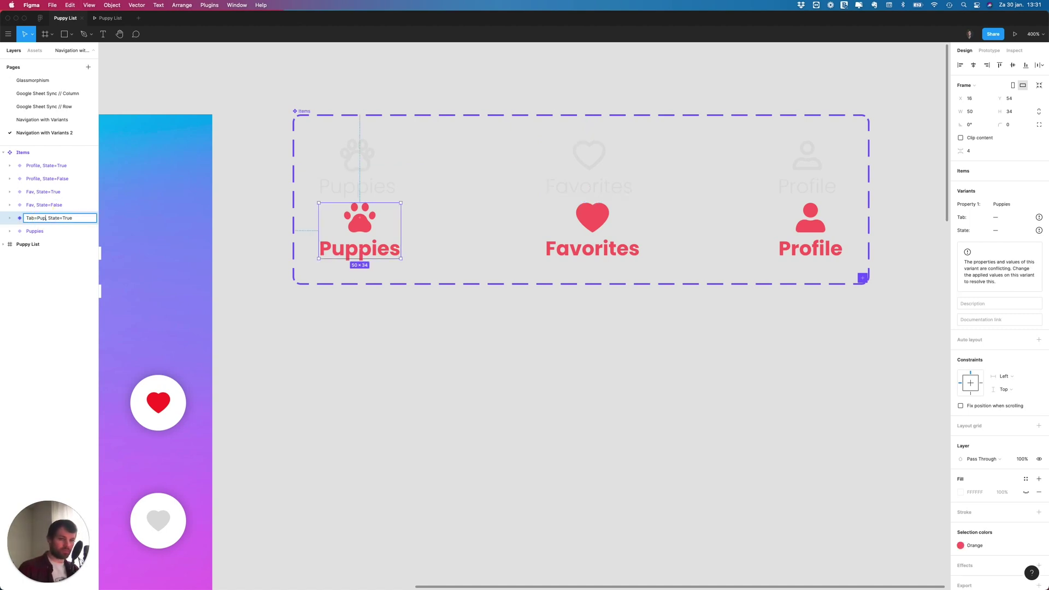
{"action": "type", "text": "pies"}
{"action": "key", "text": "Return"}
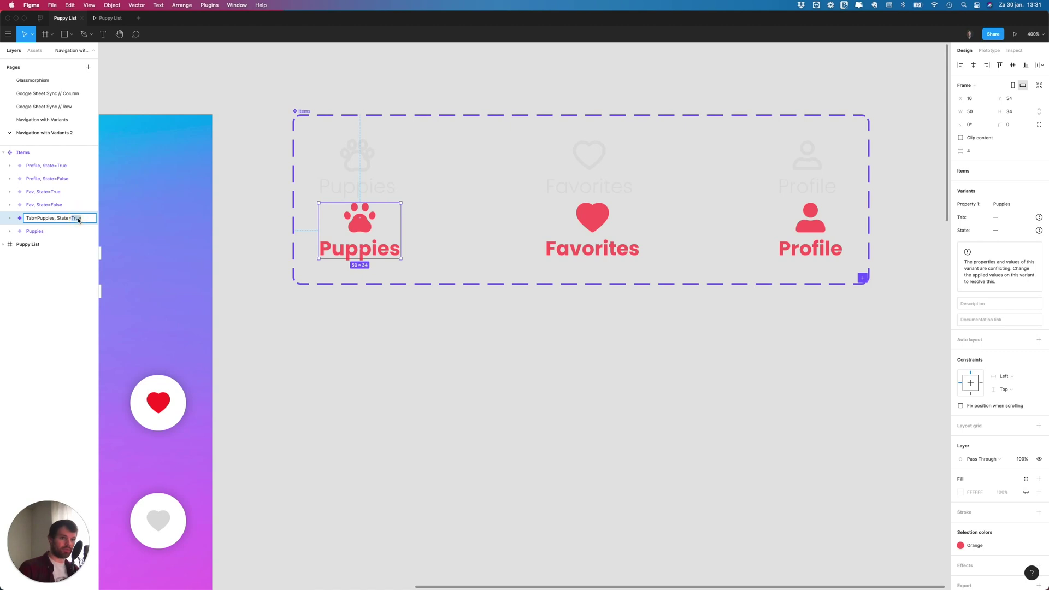
{"action": "double_click", "coordinate": [57, 218]}
{"action": "key", "text": "ctrl+c"}
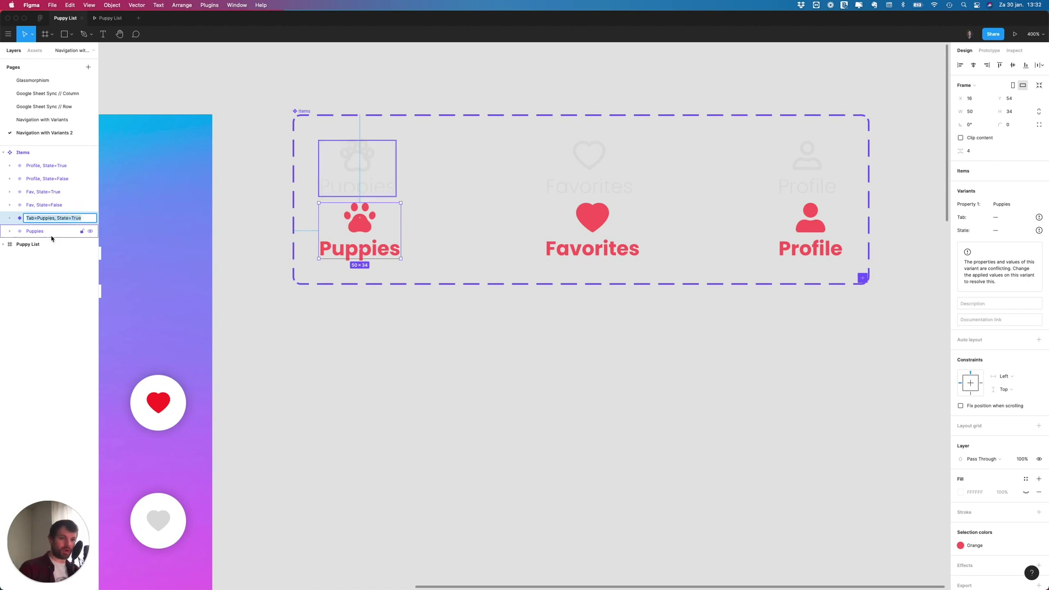
{"action": "double_click", "coordinate": [47, 231]}
{"action": "key", "text": "ctrl+v"}
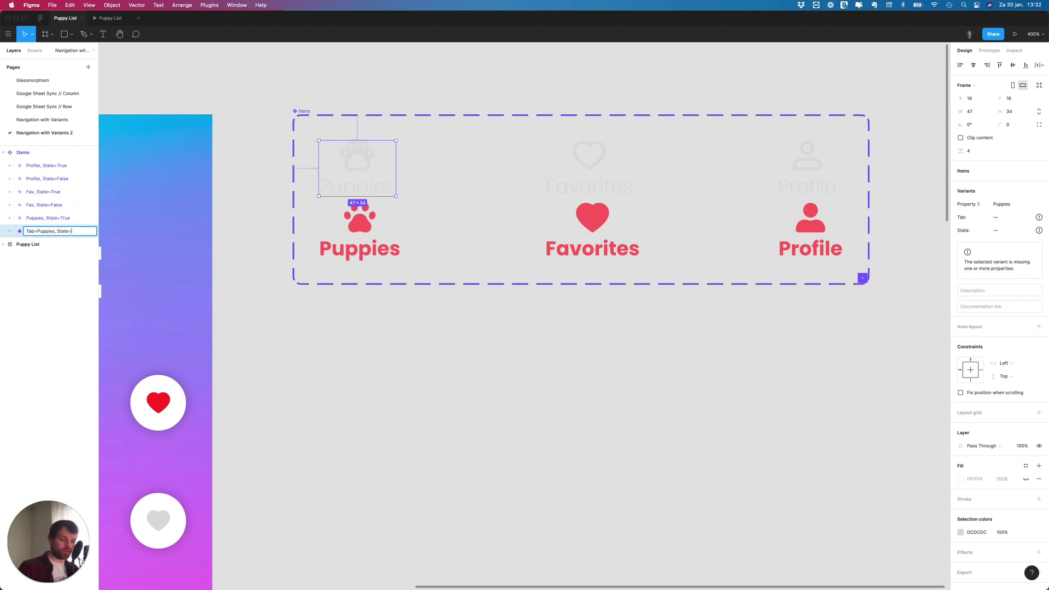
- Finish naming the last variant Puppies, State=False
{"action": "type", "text": "False"}
{"action": "key", "text": "Return"}
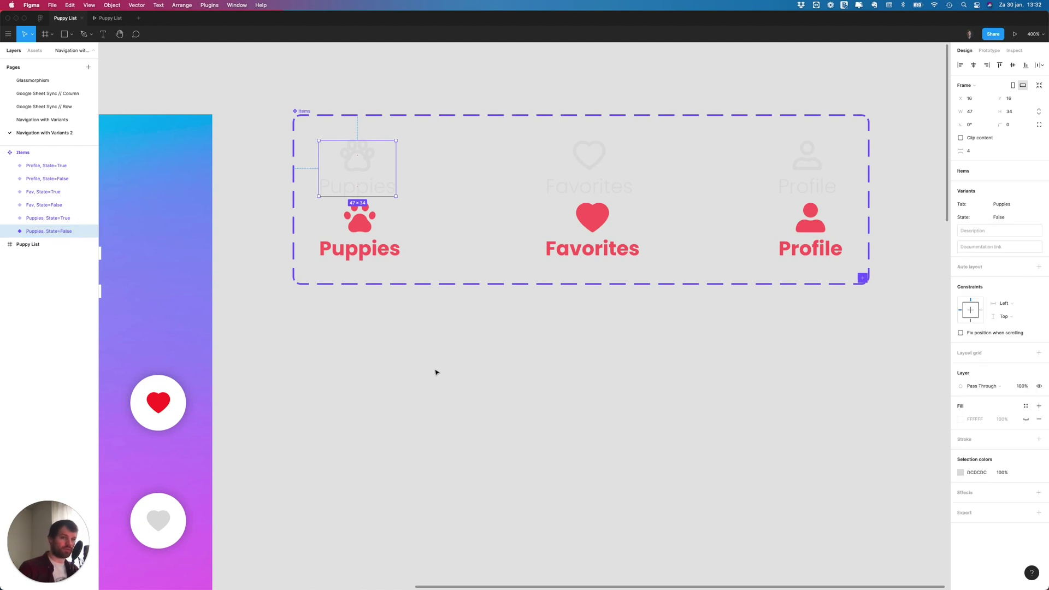
{"action": "left_click", "coordinate": [435, 371]}
- Place a test Items instance on the canvas from the Navigation with Variants 2 assets
{"action": "left_click", "coordinate": [42, 50]}
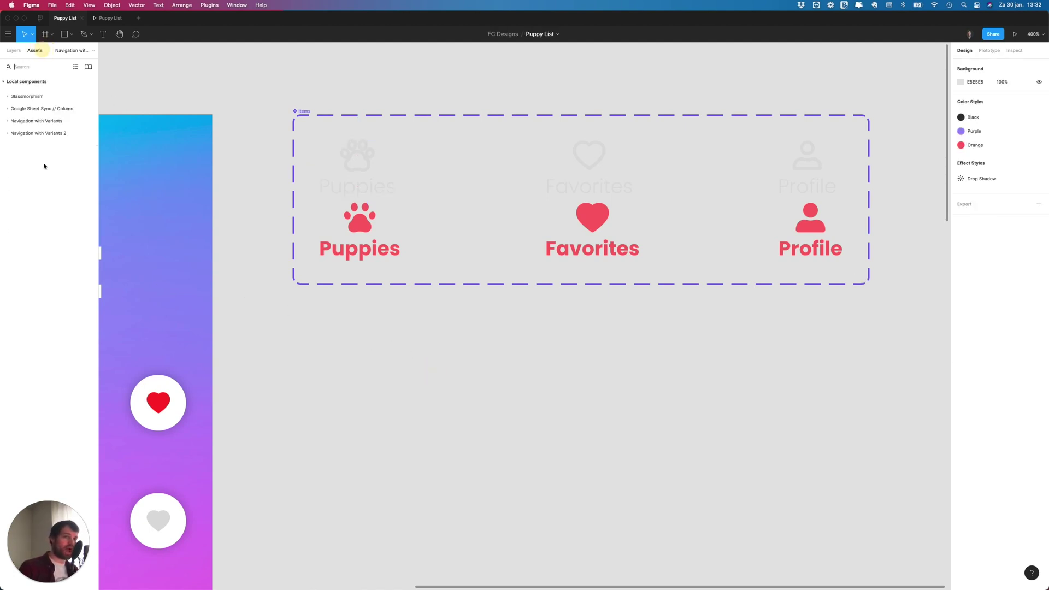
{"action": "left_click", "coordinate": [47, 120]}
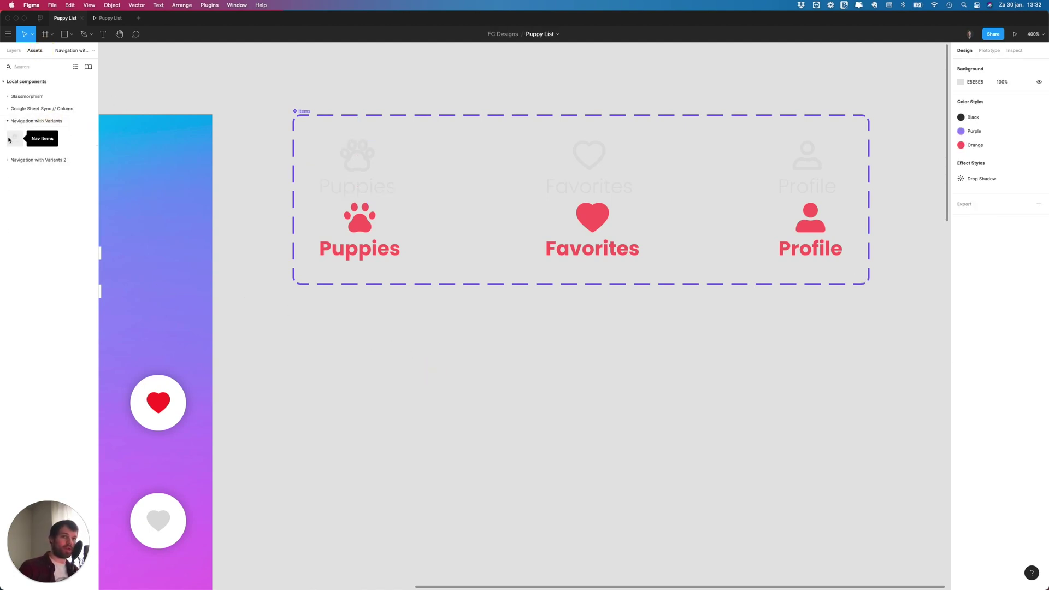
{"action": "left_click", "coordinate": [32, 121]}
{"action": "left_click", "coordinate": [34, 133]}
{"action": "left_click_drag", "start_coordinate": [514, 335], "coordinate": [513, 336]}
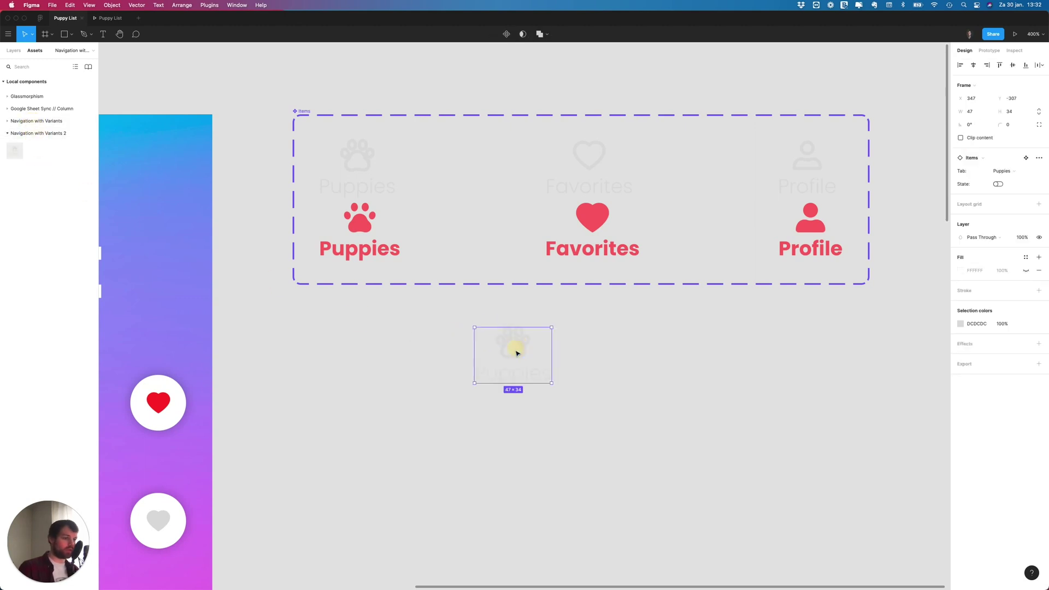
{"action": "left_click", "coordinate": [639, 363]}
{"action": "key", "text": "ctrl+z"}
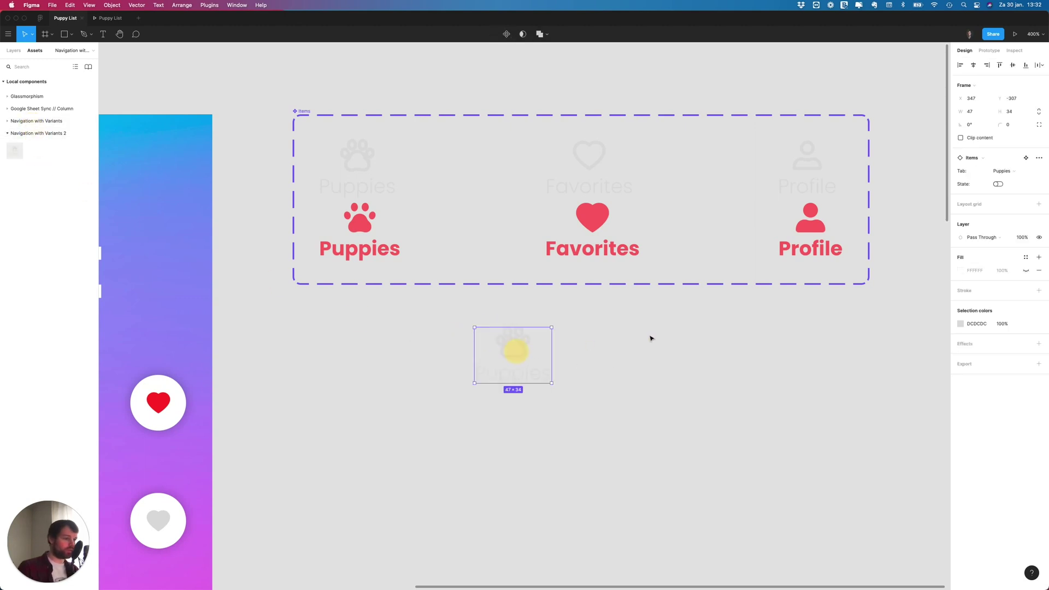
- Toggle the test instance's State between red active and grey
{"action": "left_click", "coordinate": [999, 185]}
{"action": "left_click", "coordinate": [998, 185]}
{"action": "left_click", "coordinate": [998, 184]}
{"action": "left_click", "coordinate": [998, 185]}
{"action": "left_click", "coordinate": [998, 185]}
{"action": "left_click", "coordinate": [999, 185]}
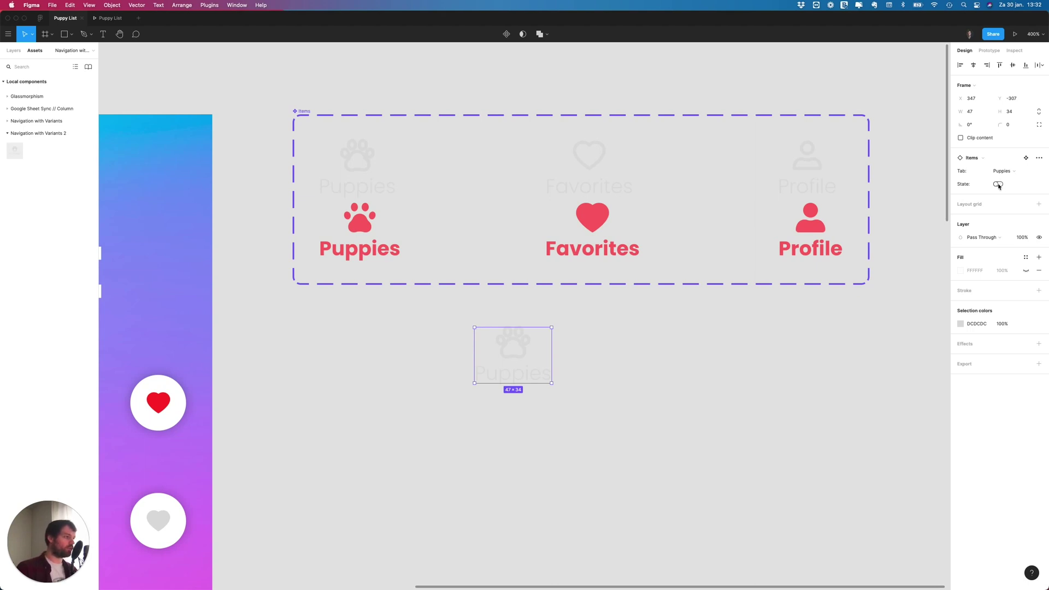
{"action": "left_click", "coordinate": [998, 185]}
{"action": "left_click", "coordinate": [998, 184]}
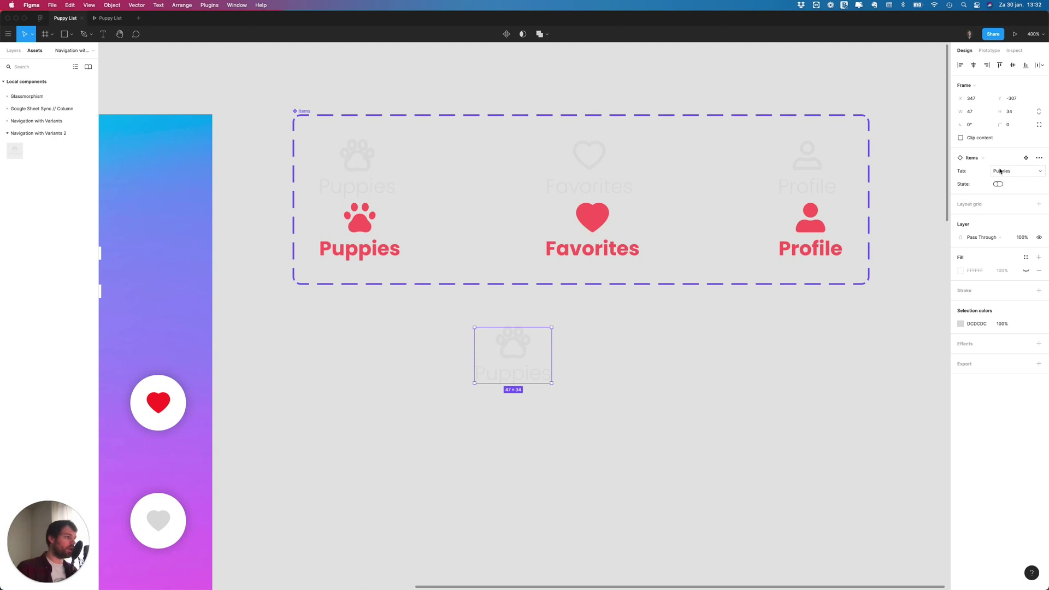
- Switch the test instance's Tab to Fav, then Profile, and toggle its State
{"action": "left_click", "coordinate": [1001, 171]}
{"action": "left_click", "coordinate": [1012, 162]}
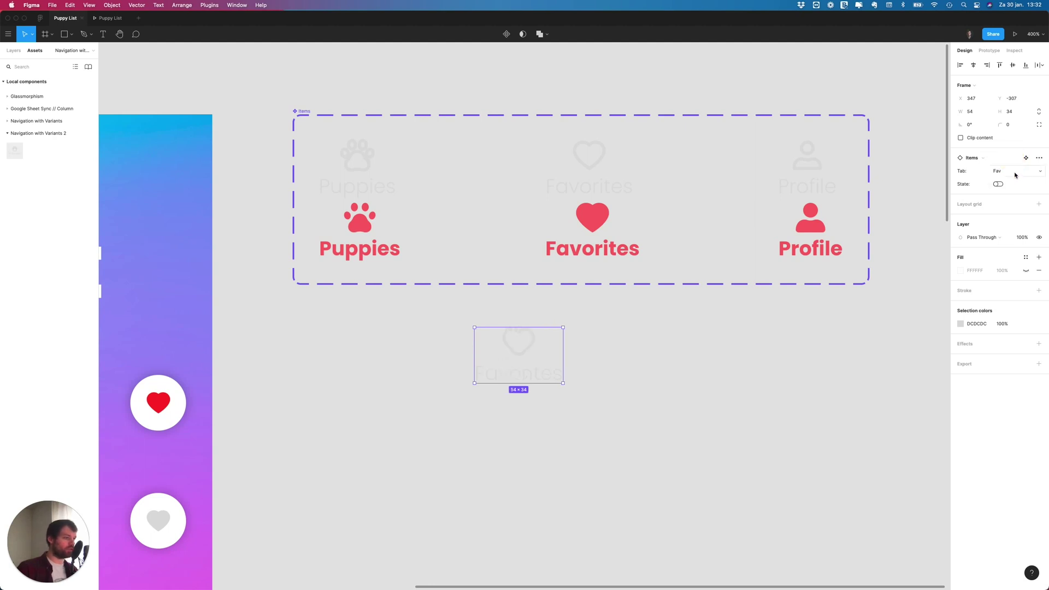
{"action": "left_click", "coordinate": [1016, 175]}
{"action": "left_click", "coordinate": [1015, 161]}
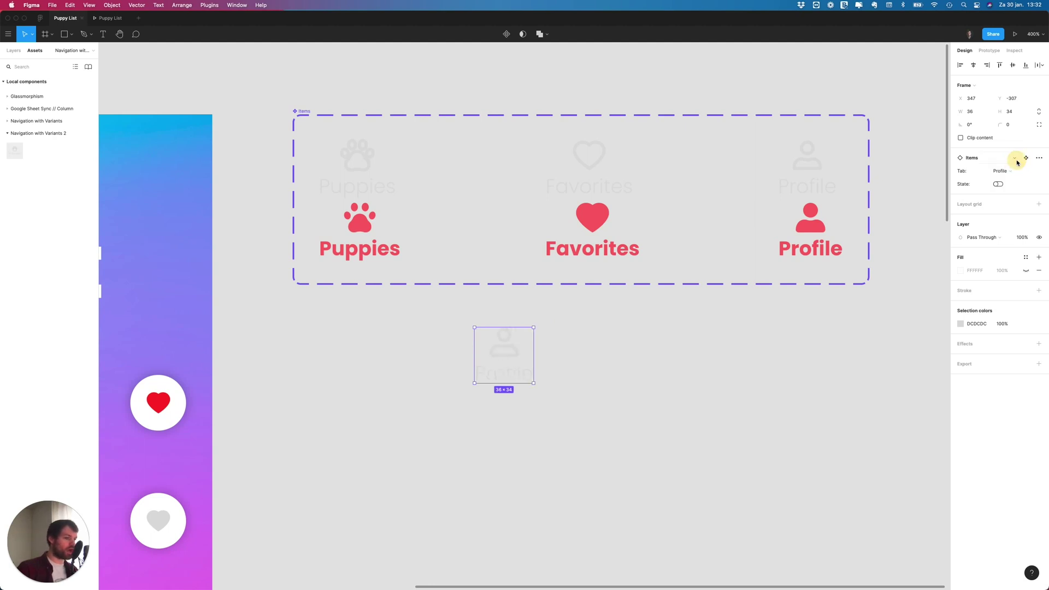
{"action": "left_click", "coordinate": [998, 184]}
{"action": "left_click", "coordinate": [998, 184]}
{"action": "left_click", "coordinate": [999, 184]}
{"action": "left_click", "coordinate": [998, 184]}
{"action": "left_click", "coordinate": [510, 359]}
- Delete the test Profile instance and navigate to the Puppy List's bottom bar
{"action": "key", "text": "BackSpace"}
{"action": "key", "text": "minus"}
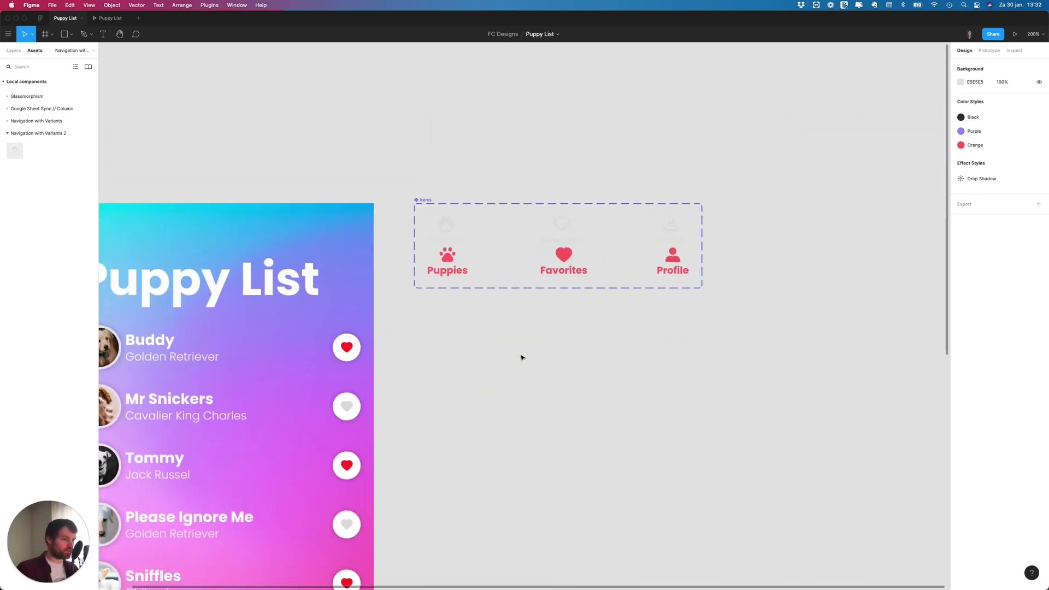
{"action": "scroll", "coordinate": [522, 358], "scroll_direction": "down", "scroll_amount": 10}
{"action": "scroll", "coordinate": [521, 358], "scroll_direction": "left", "scroll_amount": 5}
{"action": "key", "text": "plus"}
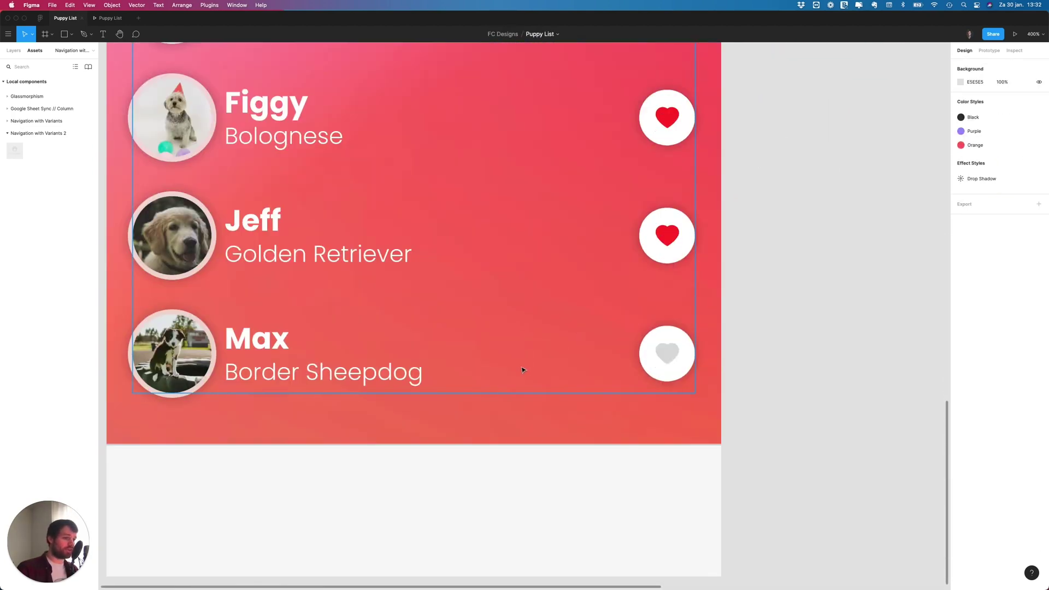
{"action": "scroll", "coordinate": [522, 370], "scroll_direction": "down", "scroll_amount": 5}
{"action": "scroll", "coordinate": [524, 350], "scroll_direction": "left", "scroll_amount": 3}
- Drag three Items instances into the empty bottom navigation frame
{"action": "left_click", "coordinate": [439, 306]}
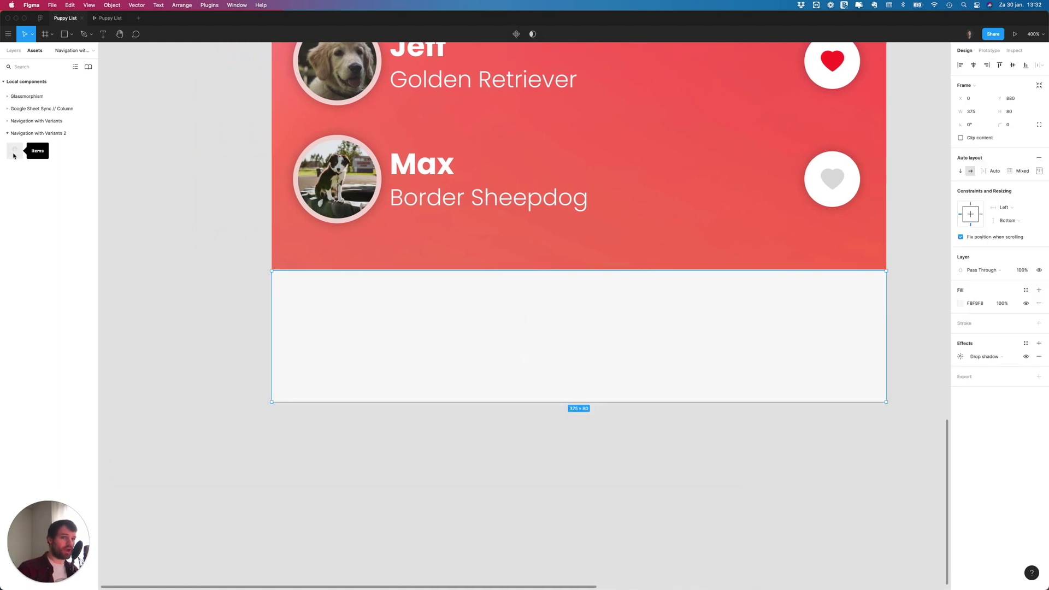
{"action": "left_click_drag", "start_coordinate": [15, 156], "coordinate": [448, 366]}
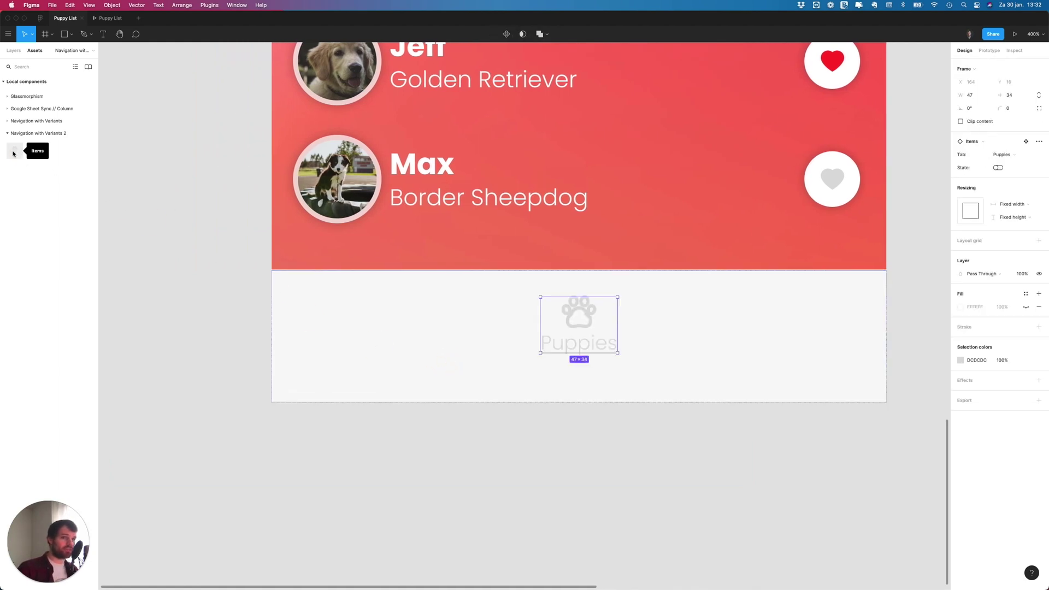
{"action": "left_click_drag", "start_coordinate": [13, 153], "coordinate": [468, 337]}
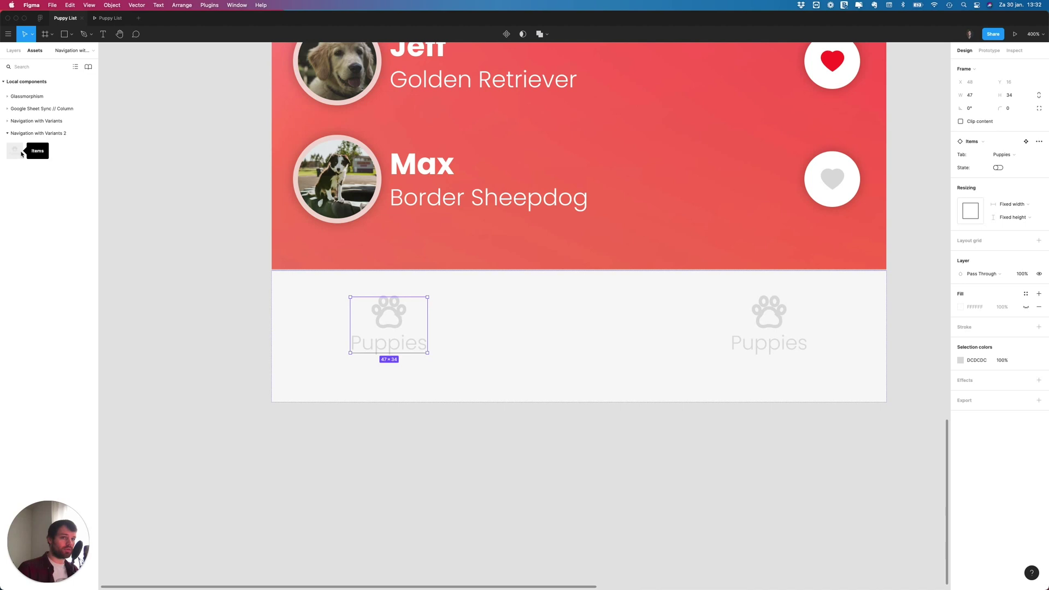
{"action": "left_click_drag", "start_coordinate": [21, 154], "coordinate": [641, 326]}
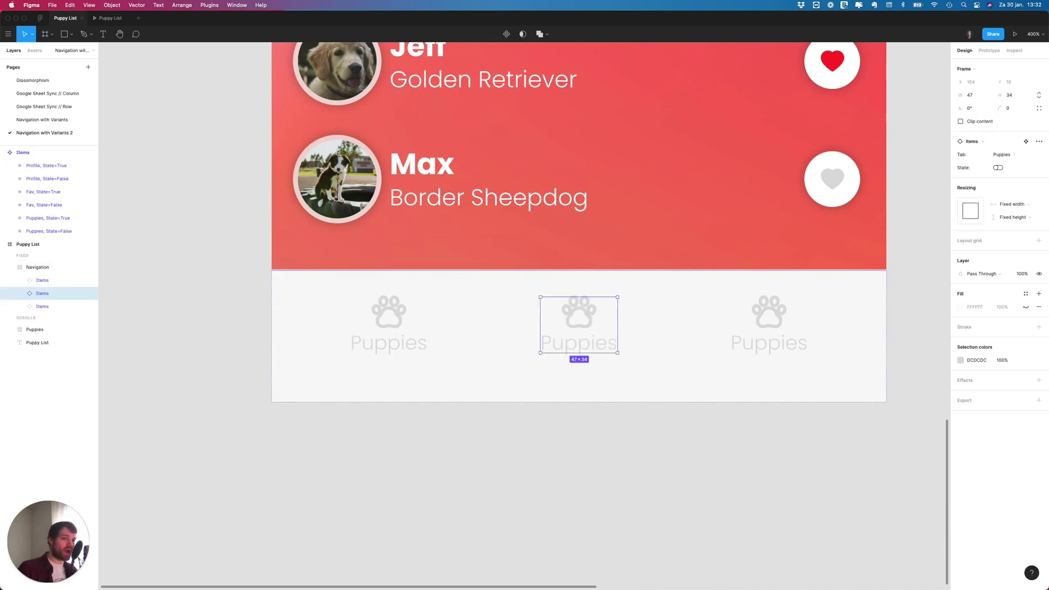
- Review the Navigation bar's spacing and padding settings
{"action": "left_click", "coordinate": [39, 268]}
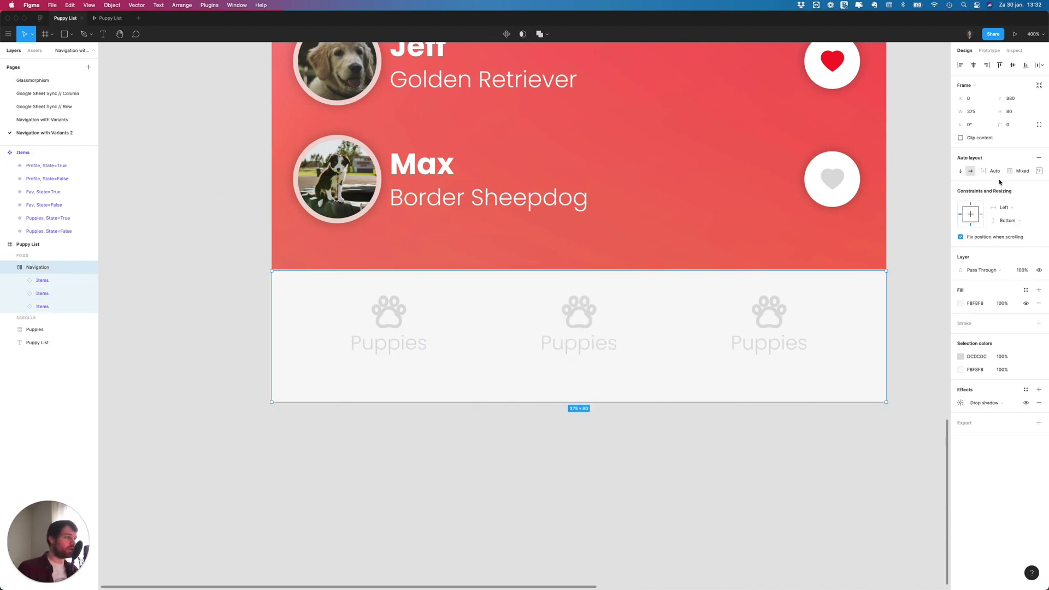
{"action": "left_click", "coordinate": [1039, 170]}
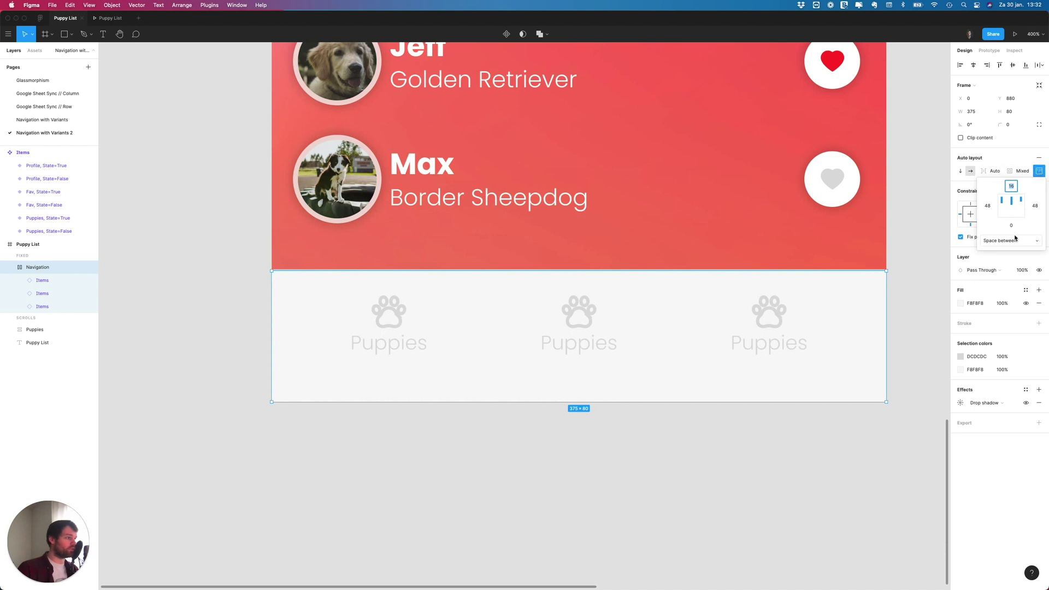
{"action": "left_click", "coordinate": [1039, 170]}
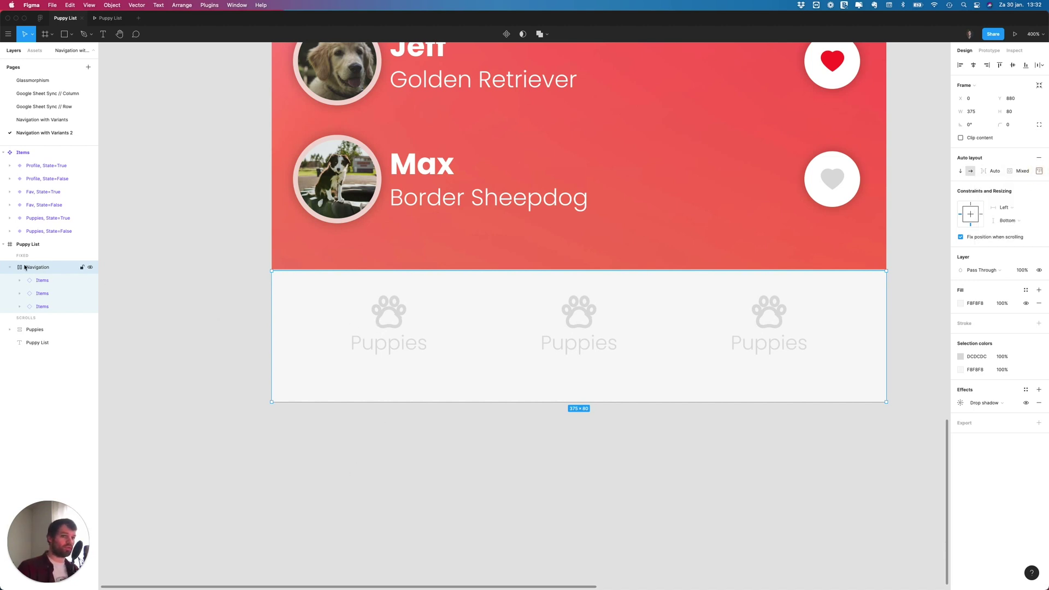
- Set the left Puppies item's State to active red
{"action": "left_click", "coordinate": [38, 281]}
{"action": "left_click", "coordinate": [39, 307]}
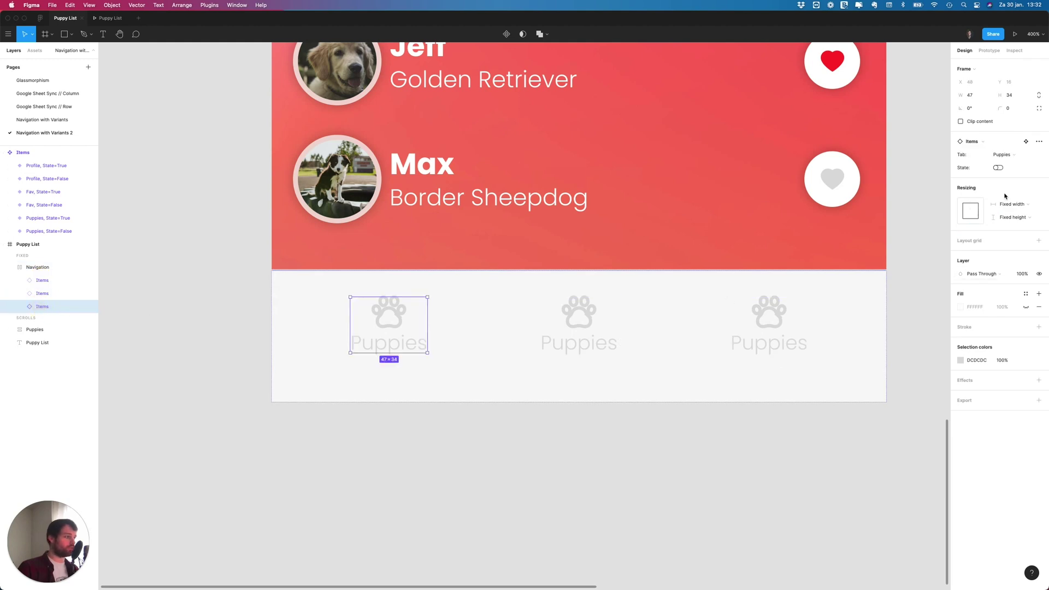
{"action": "left_click", "coordinate": [999, 167]}
- Set the middle item's Tab to Fav and the right item's Tab to Profile
{"action": "left_click", "coordinate": [599, 328]}
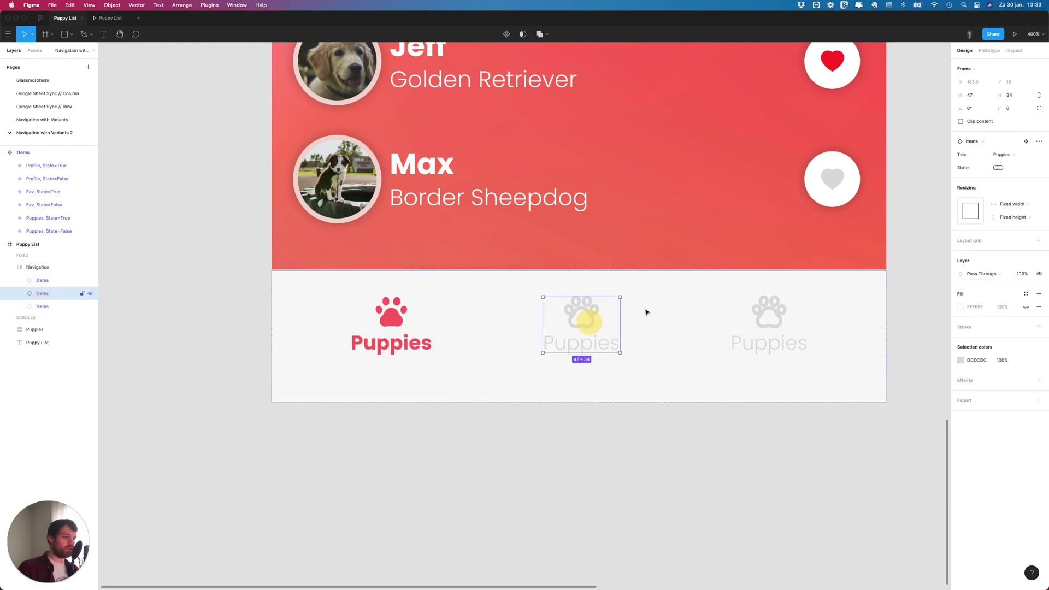
{"action": "left_click", "coordinate": [1003, 155]}
{"action": "left_click", "coordinate": [1004, 143]}
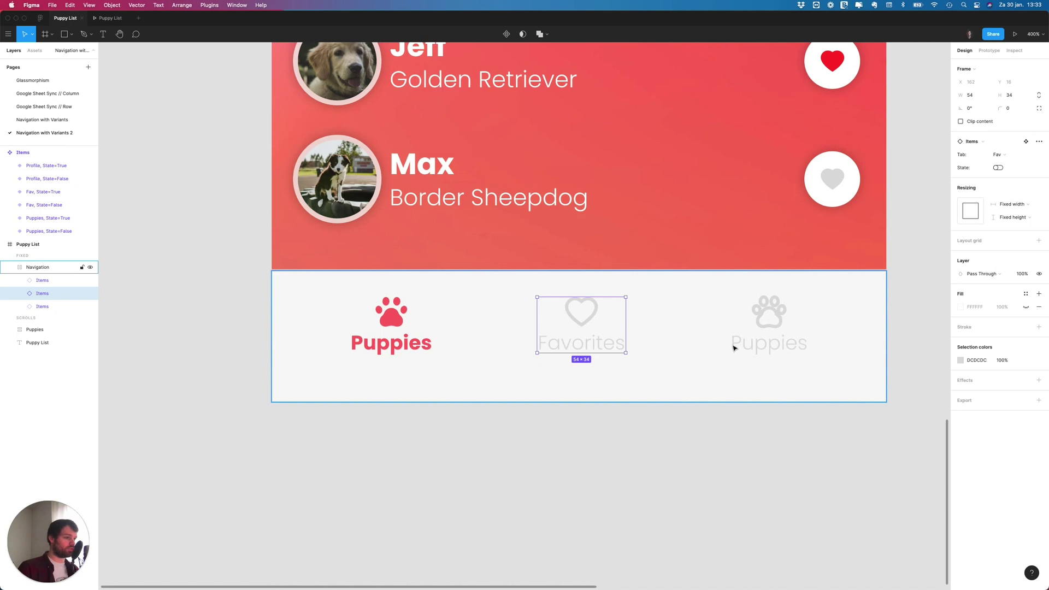
{"action": "left_click", "coordinate": [793, 313]}
{"action": "left_click", "coordinate": [1002, 154]}
{"action": "left_click", "coordinate": [1005, 142]}
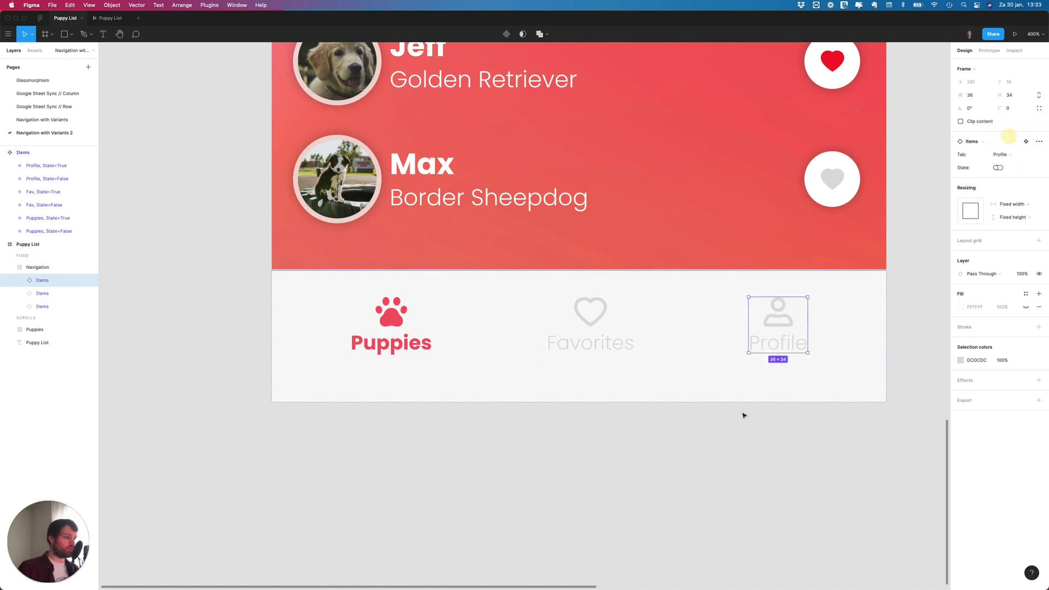
{"action": "left_click", "coordinate": [730, 462]}
{"action": "left_click", "coordinate": [34, 245]}
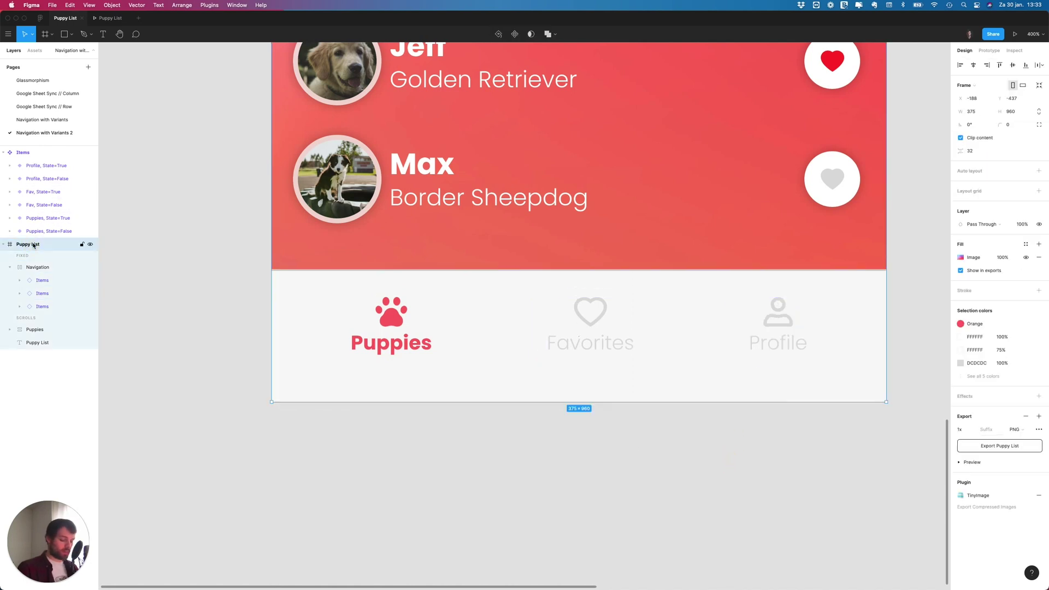
- Switch the active tab from Puppies to Favorites by toggling each item's State
{"action": "key", "text": "shift+2"}
{"action": "left_click", "coordinate": [674, 304]}
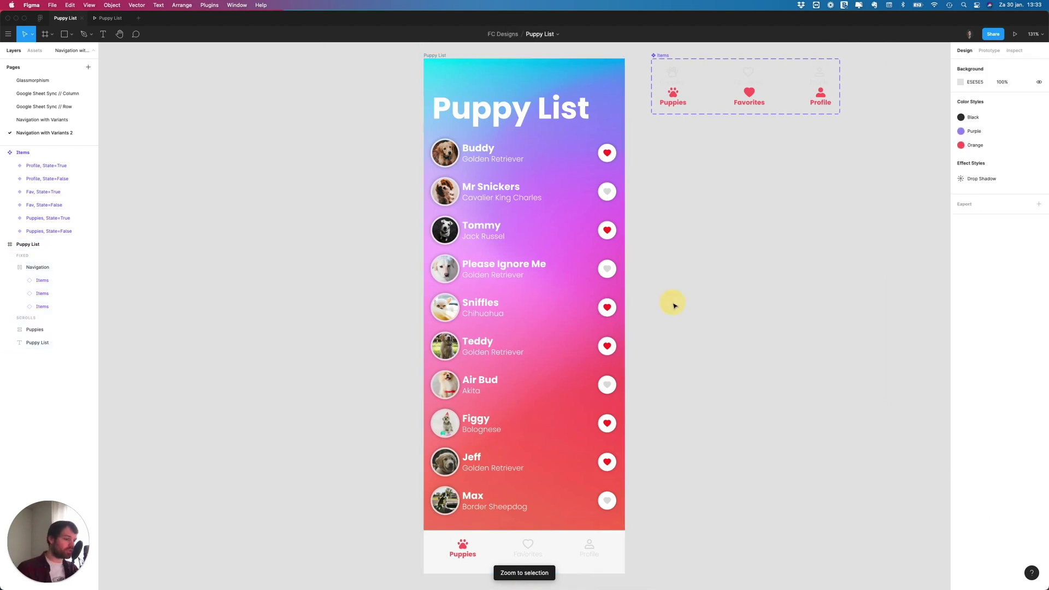
{"action": "left_click", "coordinate": [549, 546]}
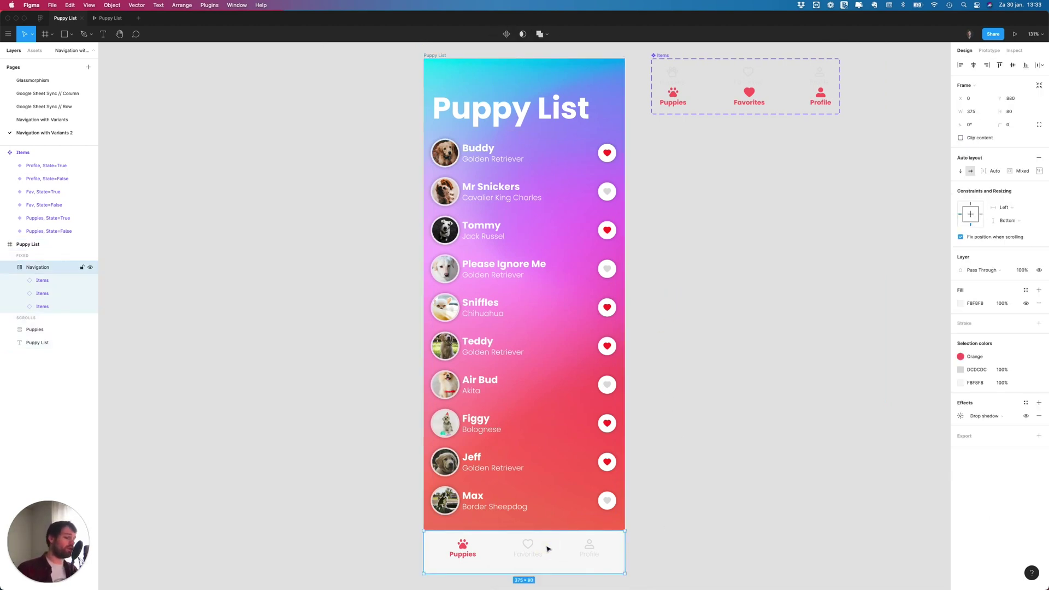
{"action": "left_click", "coordinate": [643, 401]}
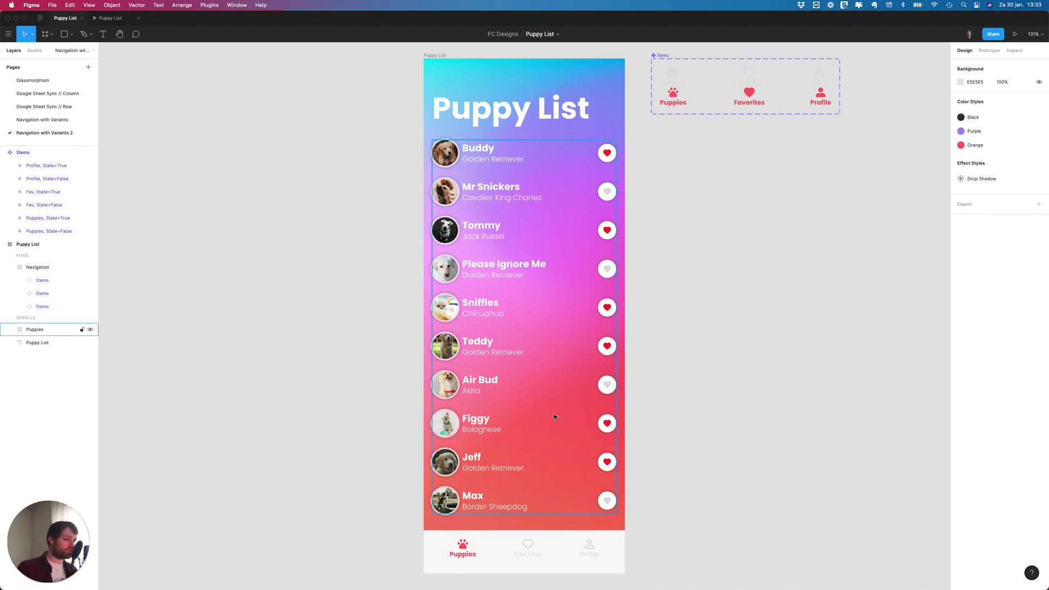
{"action": "left_click", "coordinate": [47, 305]}
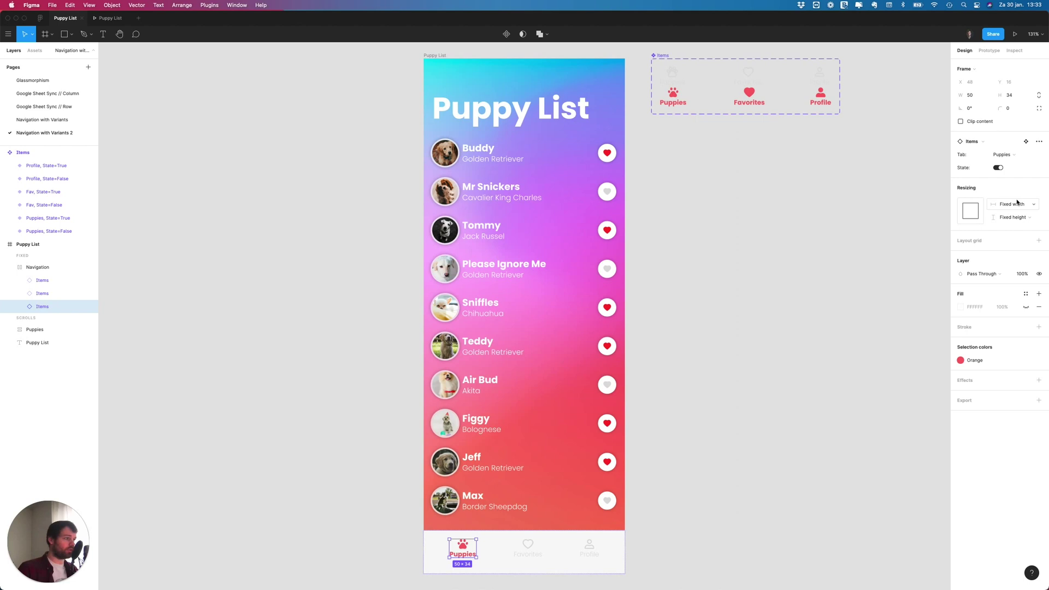
{"action": "left_click", "coordinate": [998, 168]}
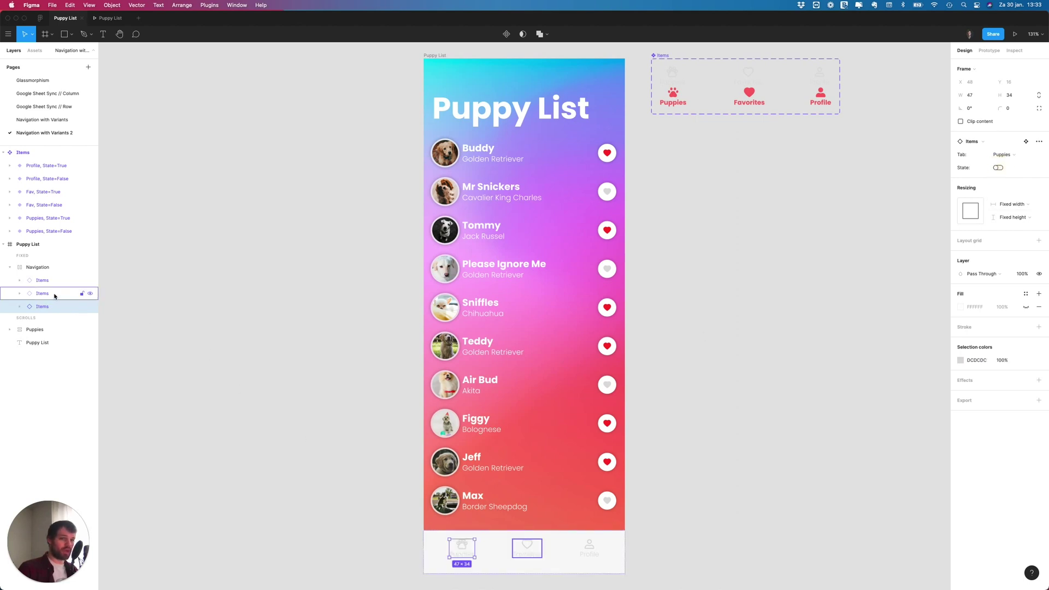
{"action": "left_click", "coordinate": [44, 293]}
{"action": "left_click", "coordinate": [998, 168]}
{"action": "left_click", "coordinate": [776, 425]}
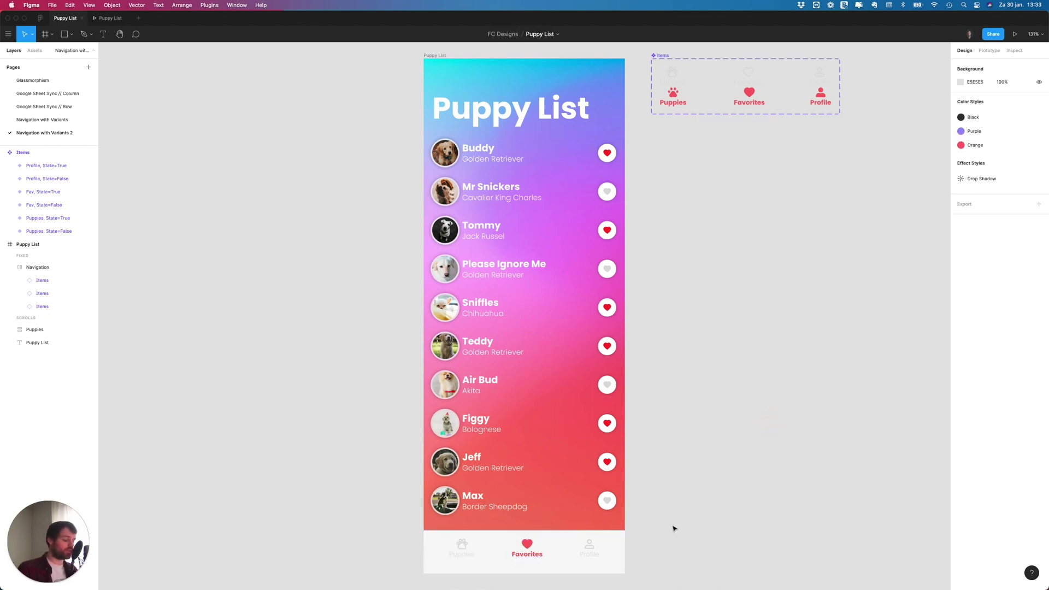